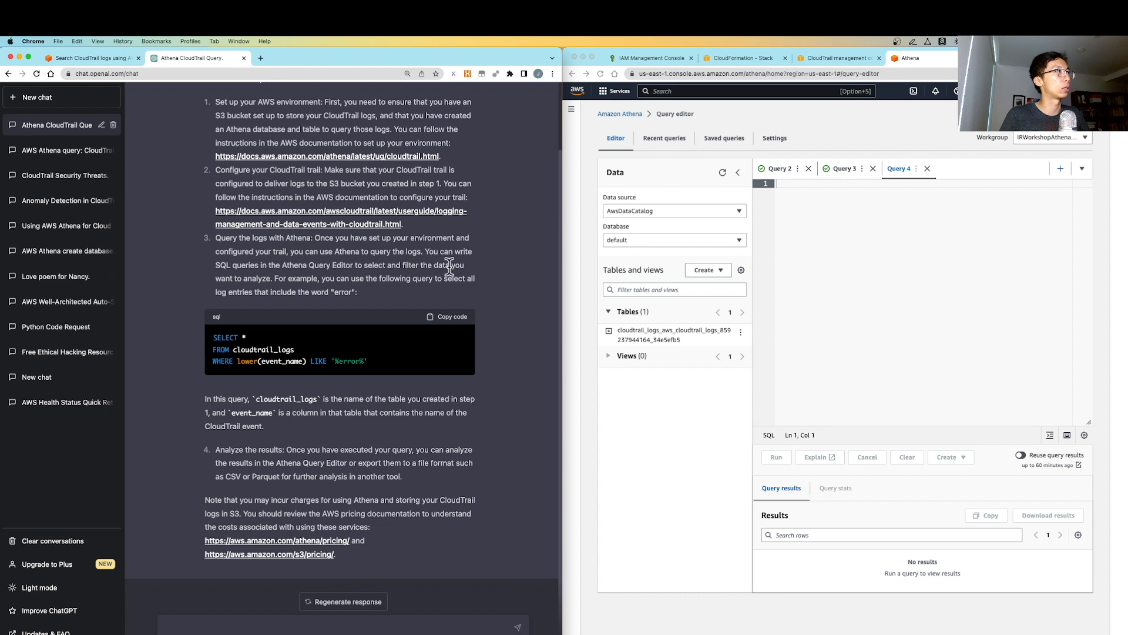
Highlight the example error-events query in ChatGPT's CloudTrail table instructions, then move to Athena
{"action": "left_click_drag", "start_coordinate": [390, 360], "coordinate": [212, 343]}
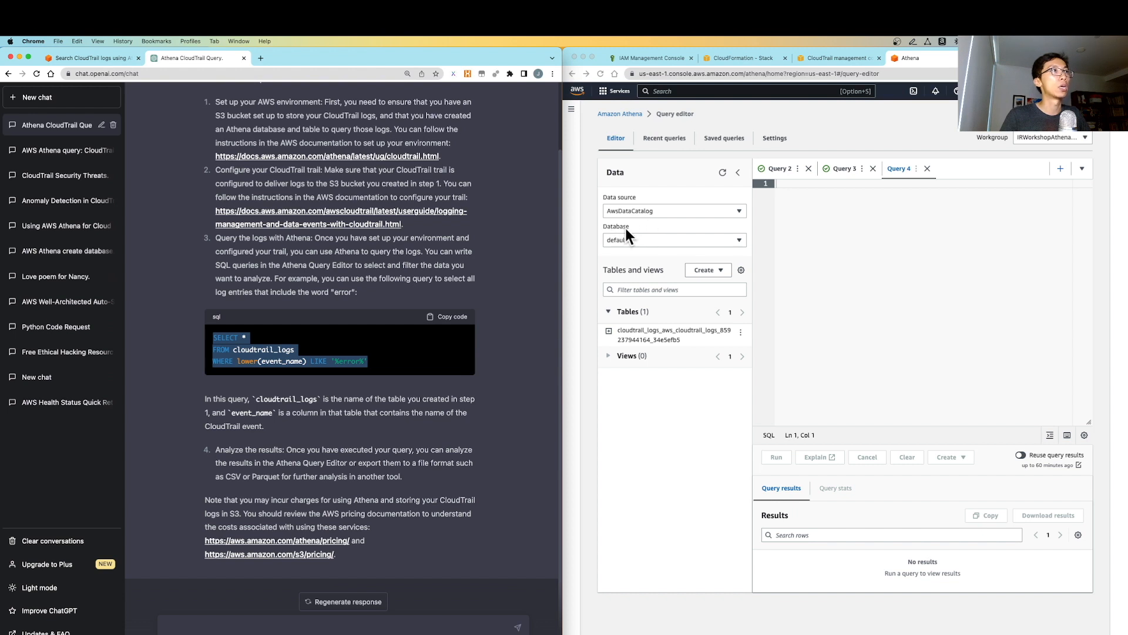
{"action": "left_click", "coordinate": [604, 232]}
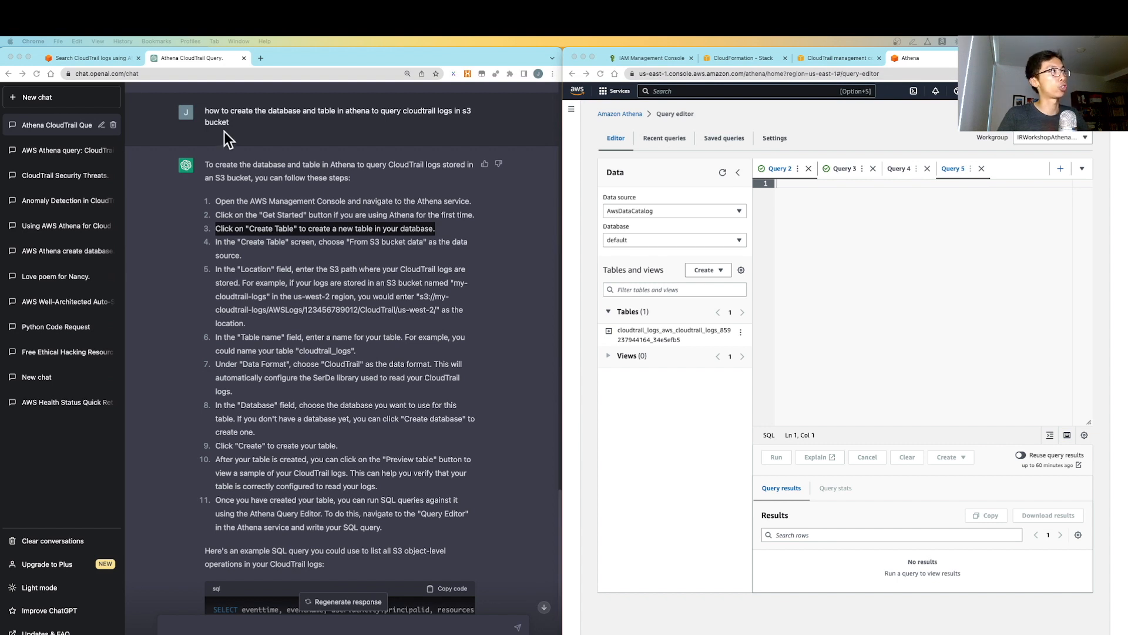
{"action": "left_click", "coordinate": [212, 119]}
{"action": "left_click", "coordinate": [206, 111]}
{"action": "left_click_drag", "start_coordinate": [206, 111], "coordinate": [256, 123]}
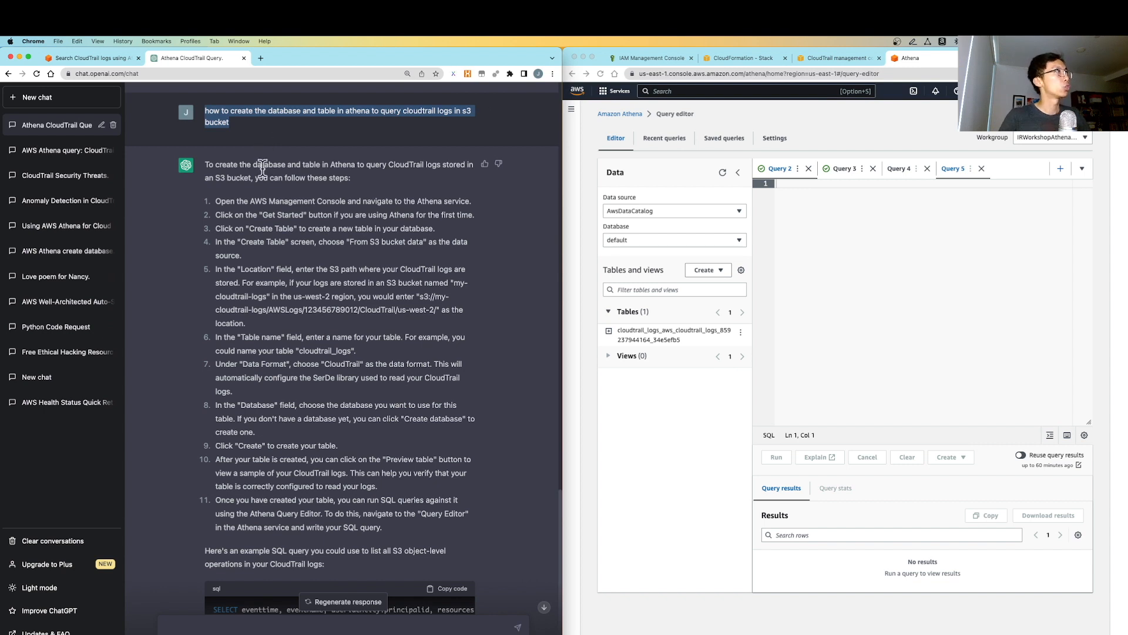
{"action": "left_click_drag", "start_coordinate": [205, 166], "coordinate": [303, 250]}
{"action": "left_click", "coordinate": [304, 250]}
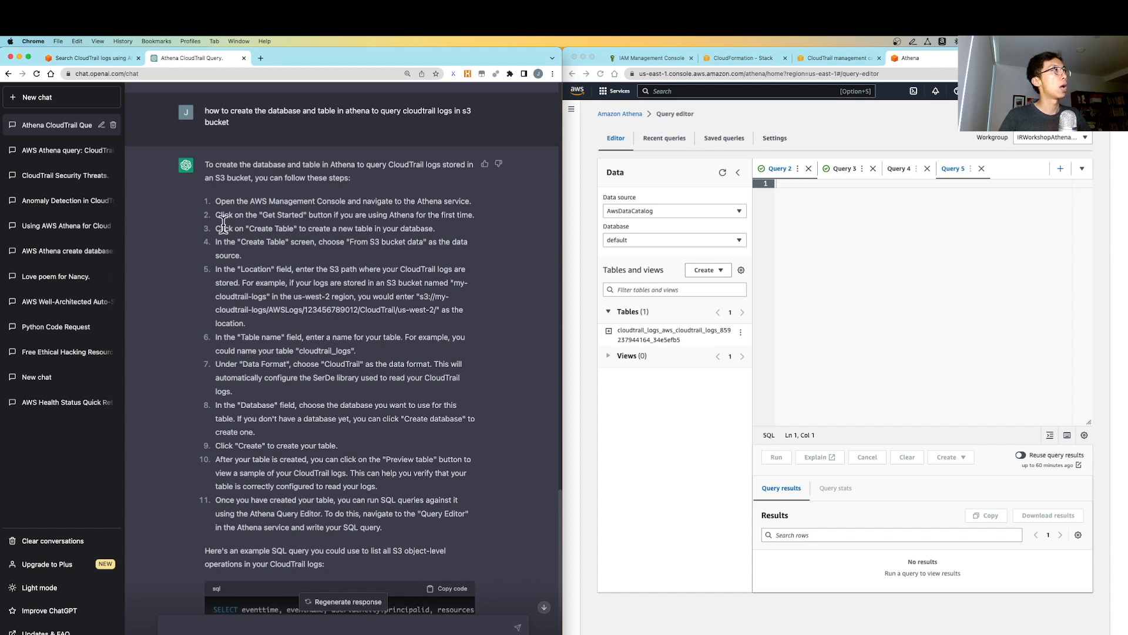
{"action": "left_click_drag", "start_coordinate": [214, 228], "coordinate": [355, 228]}
{"action": "left_click", "coordinate": [355, 228]}
{"action": "left_click_drag", "start_coordinate": [442, 232], "coordinate": [324, 234]}
{"action": "left_click", "coordinate": [324, 234]}
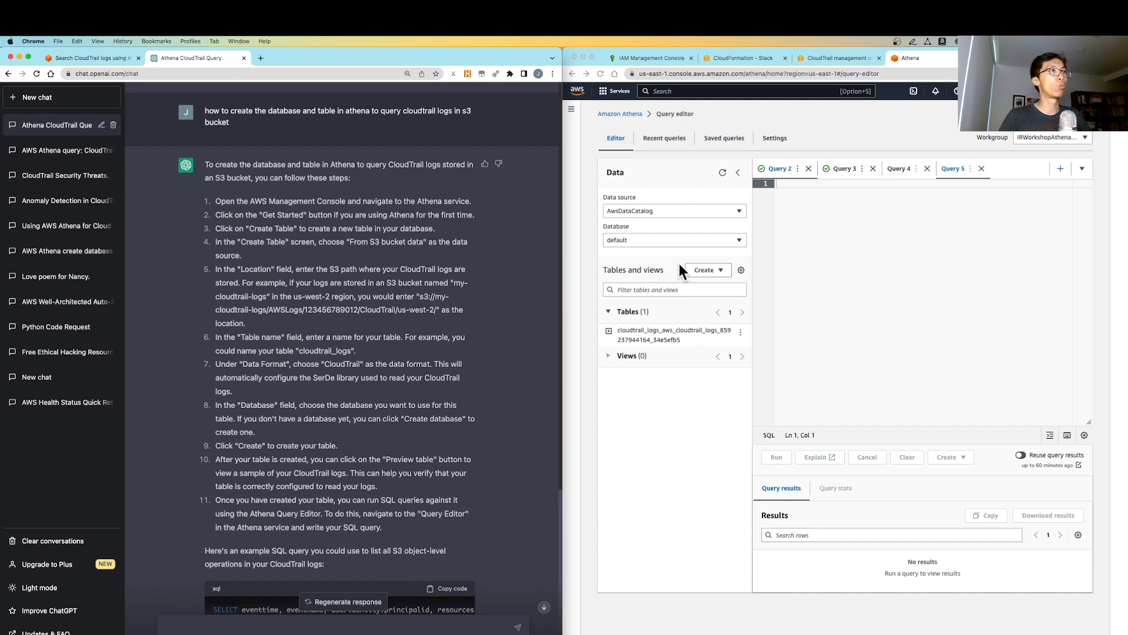
{"action": "left_click", "coordinate": [644, 255]}
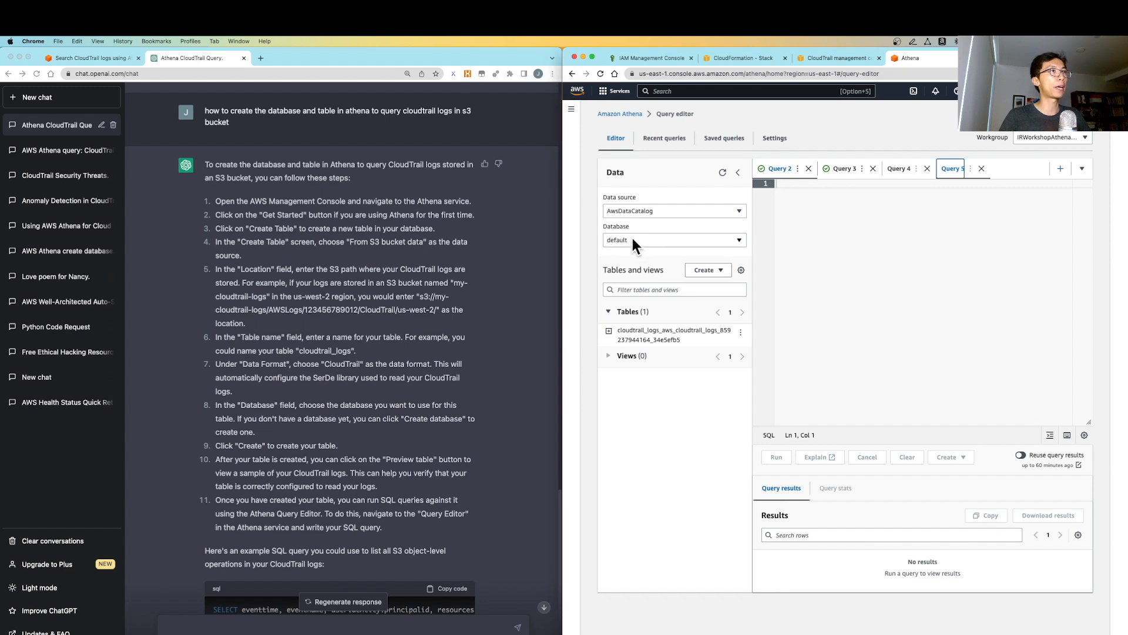
Start a new Athena query from the CREATE TABLE template and show Google results on creating the table
{"action": "left_click", "coordinate": [719, 274]}
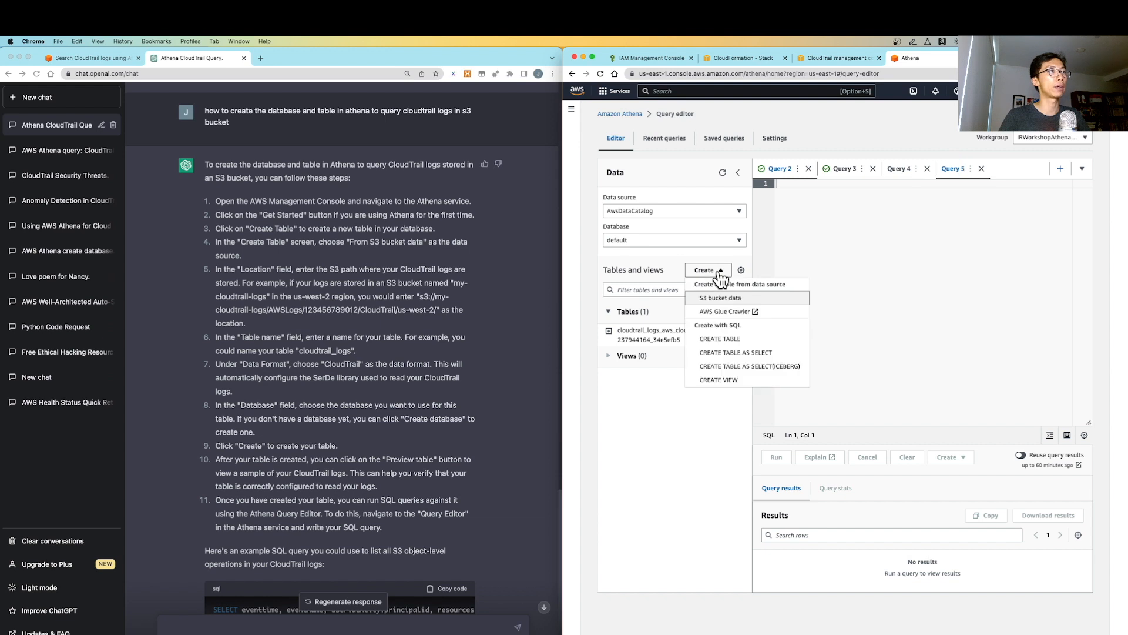
{"action": "left_click", "coordinate": [732, 339]}
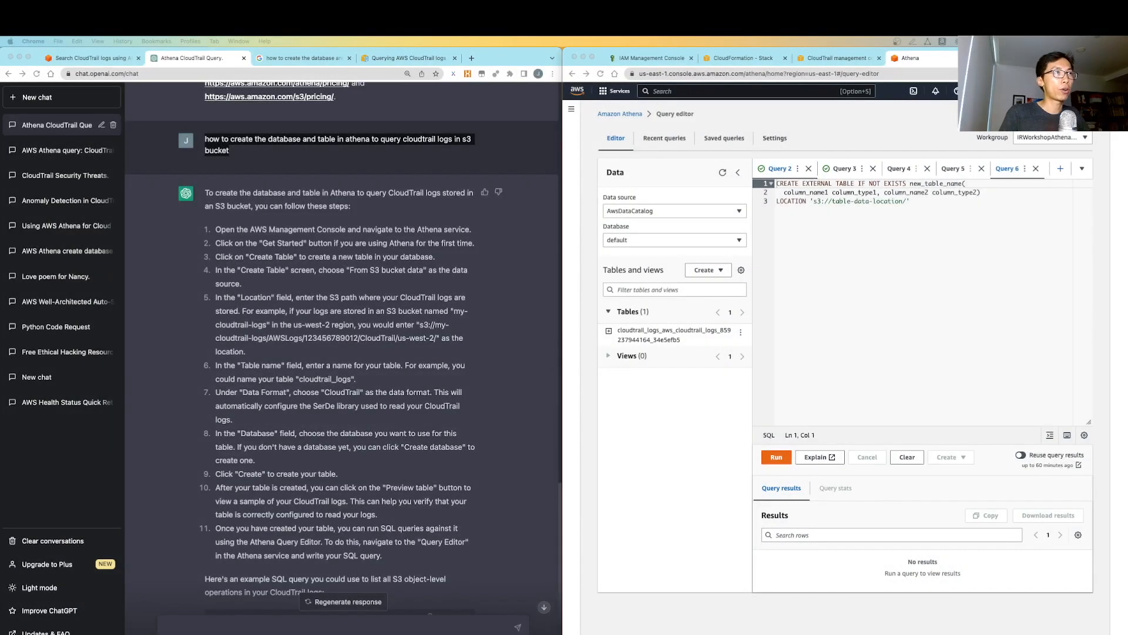
{"action": "left_click", "coordinate": [964, 240]}
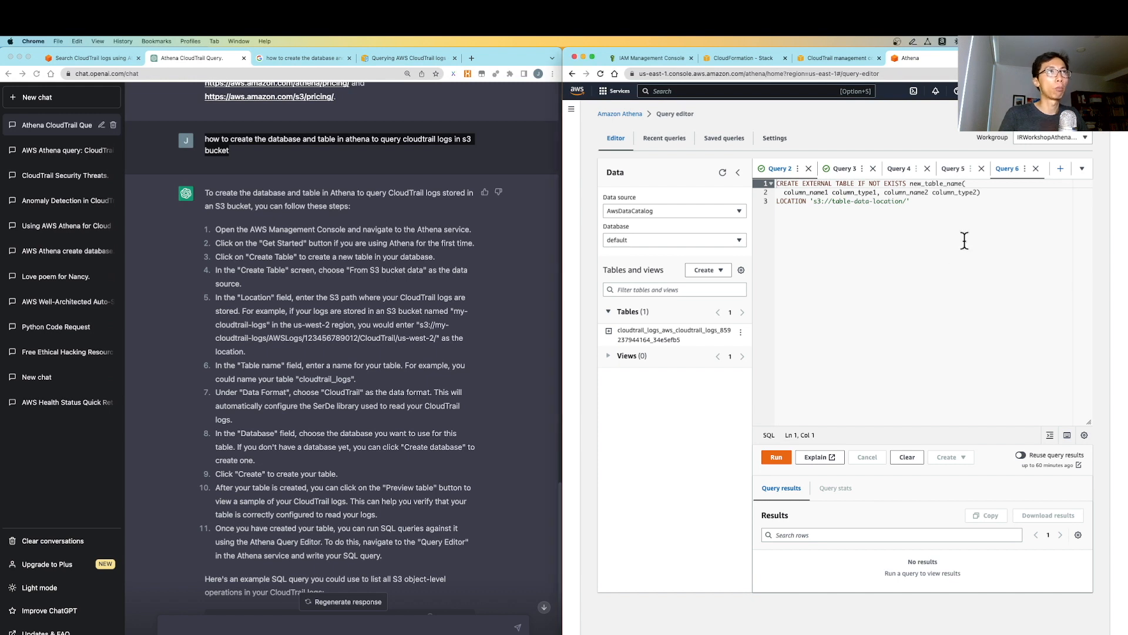
{"action": "left_click_drag", "start_coordinate": [927, 204], "coordinate": [734, 186]}
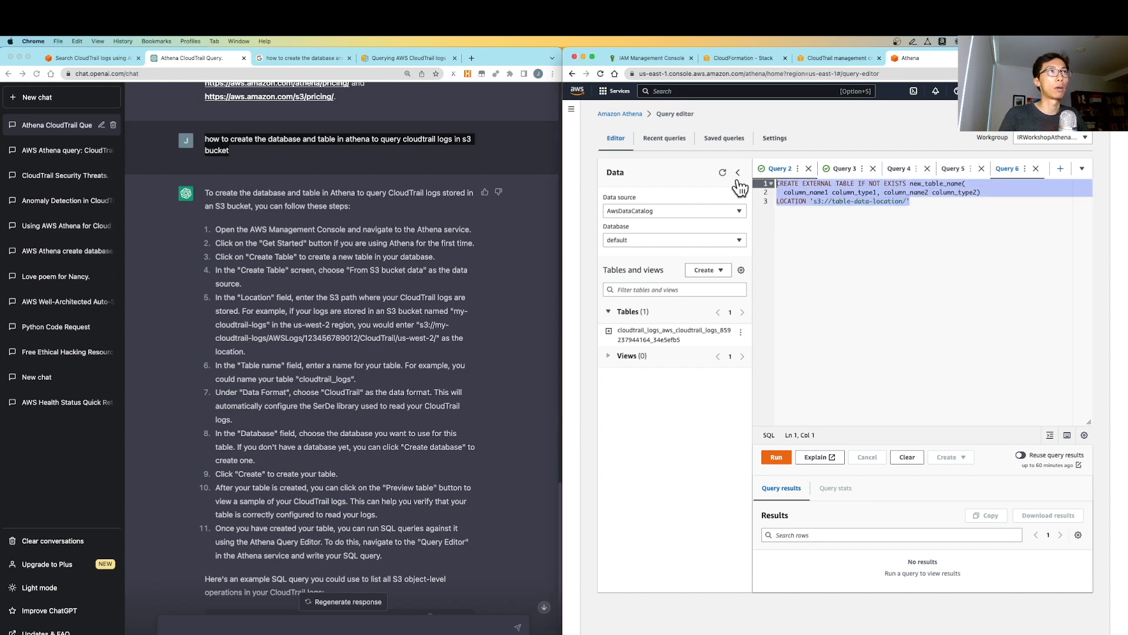
{"action": "left_click", "coordinate": [895, 240]}
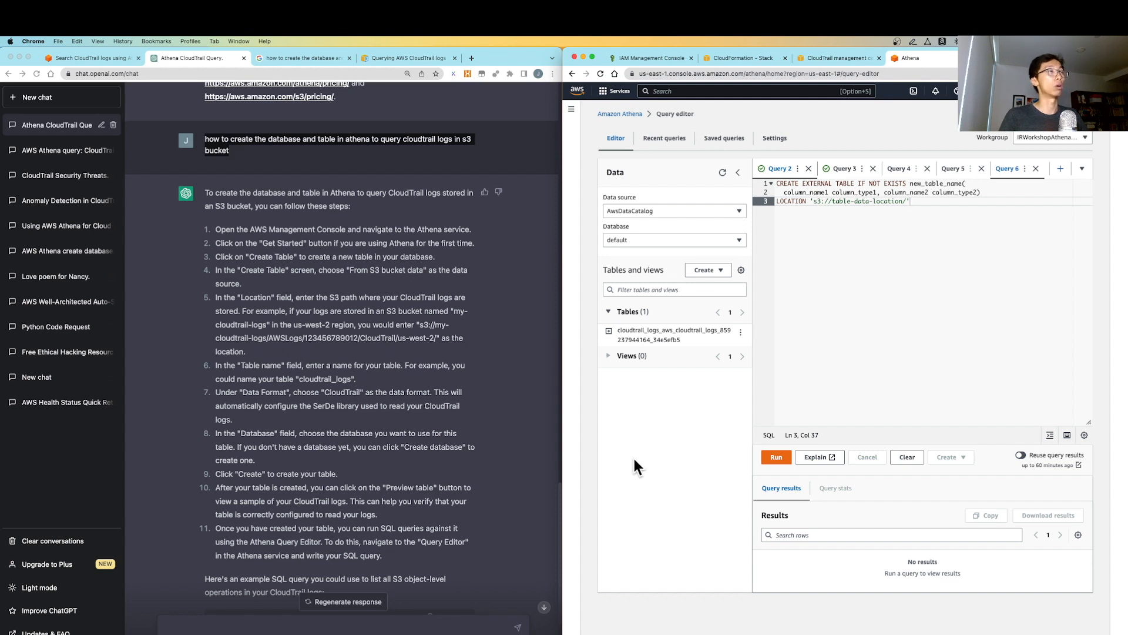
{"action": "left_click", "coordinate": [288, 58]}
{"action": "scroll", "coordinate": [238, 210], "scroll_direction": "up", "scroll_amount": 3}
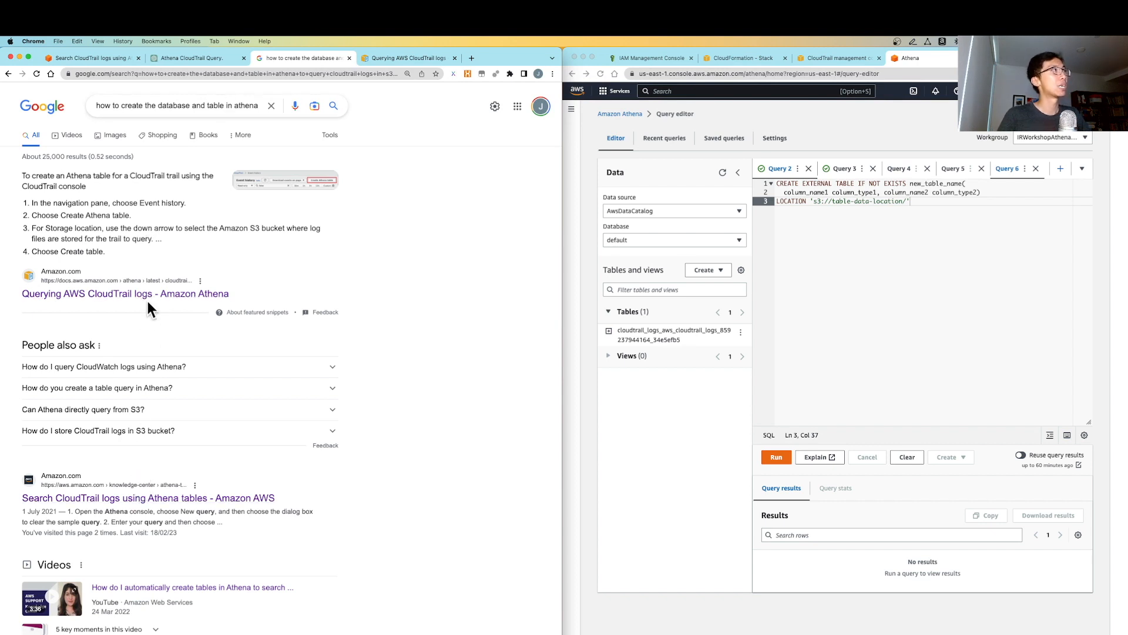
Read the AWS knowledge-center article on searching CloudTrail logs with Athena
{"action": "left_click", "coordinate": [73, 59]}
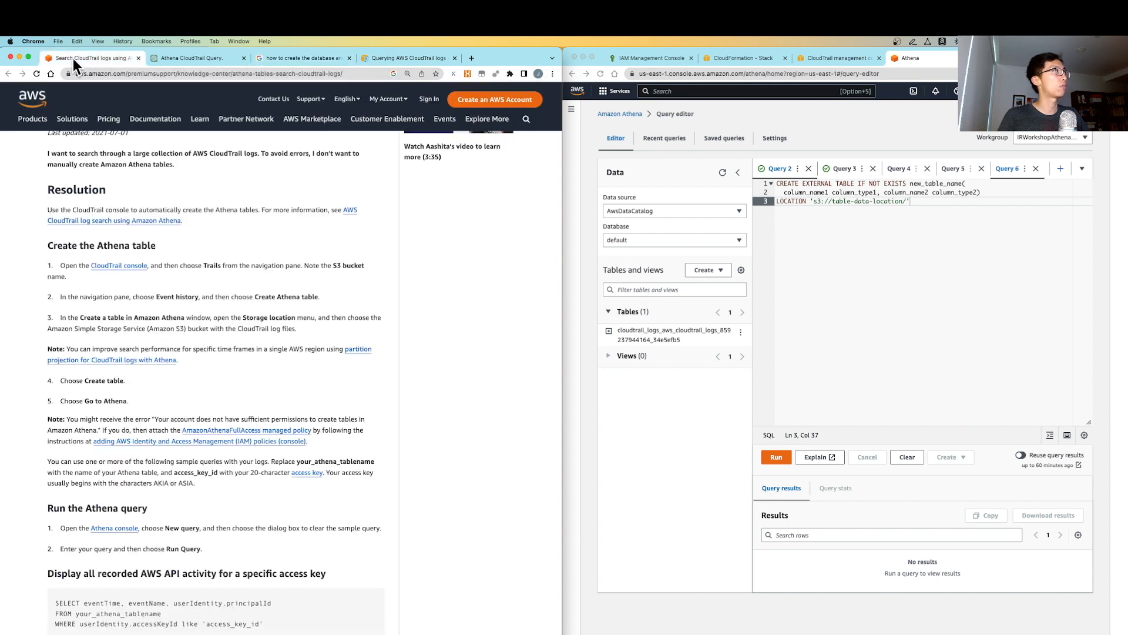
{"action": "scroll", "coordinate": [115, 292], "scroll_direction": "up", "scroll_amount": 4}
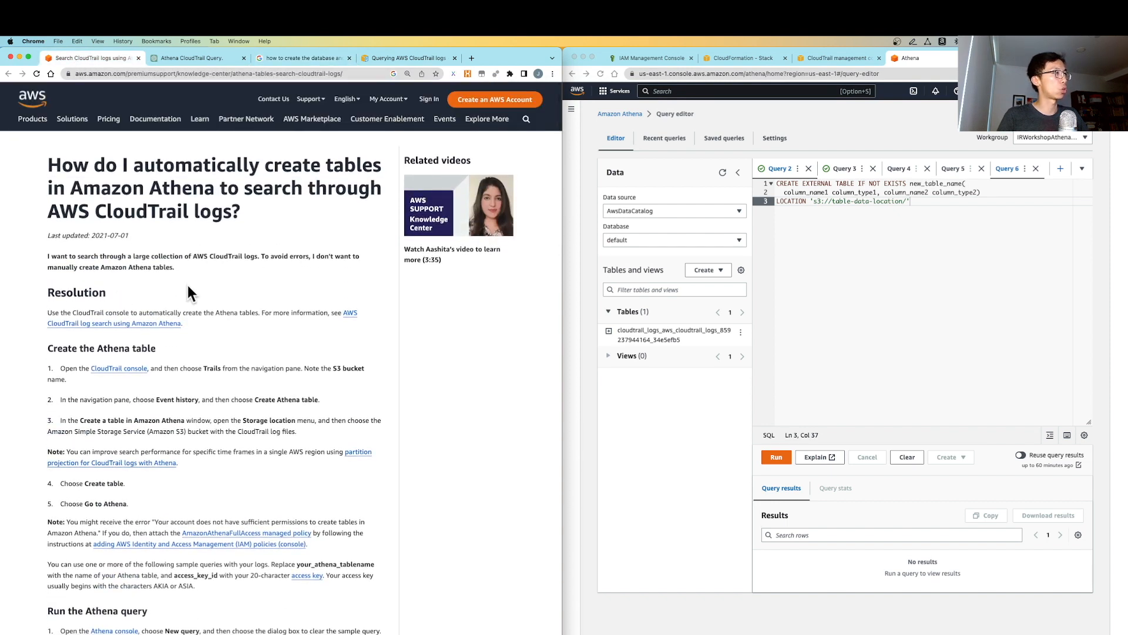
{"action": "scroll", "coordinate": [191, 287], "scroll_direction": "down", "scroll_amount": 3}
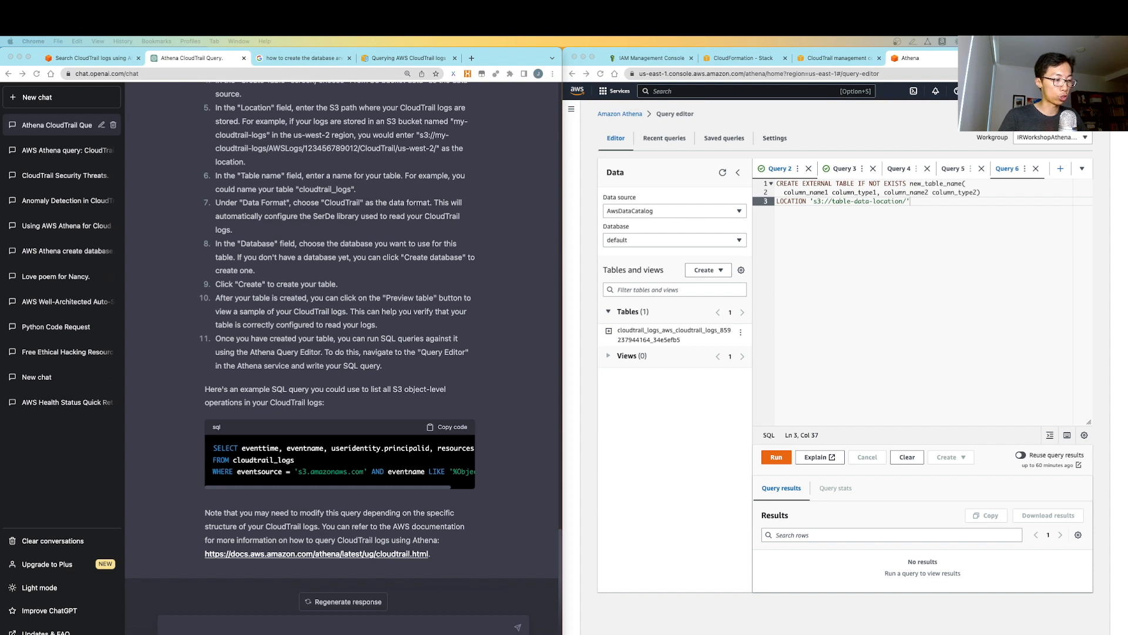
Begin asking ChatGPT for common Athena queries that detect anomalous account behaviour through CloudTrail
{"action": "left_click", "coordinate": [200, 624]}
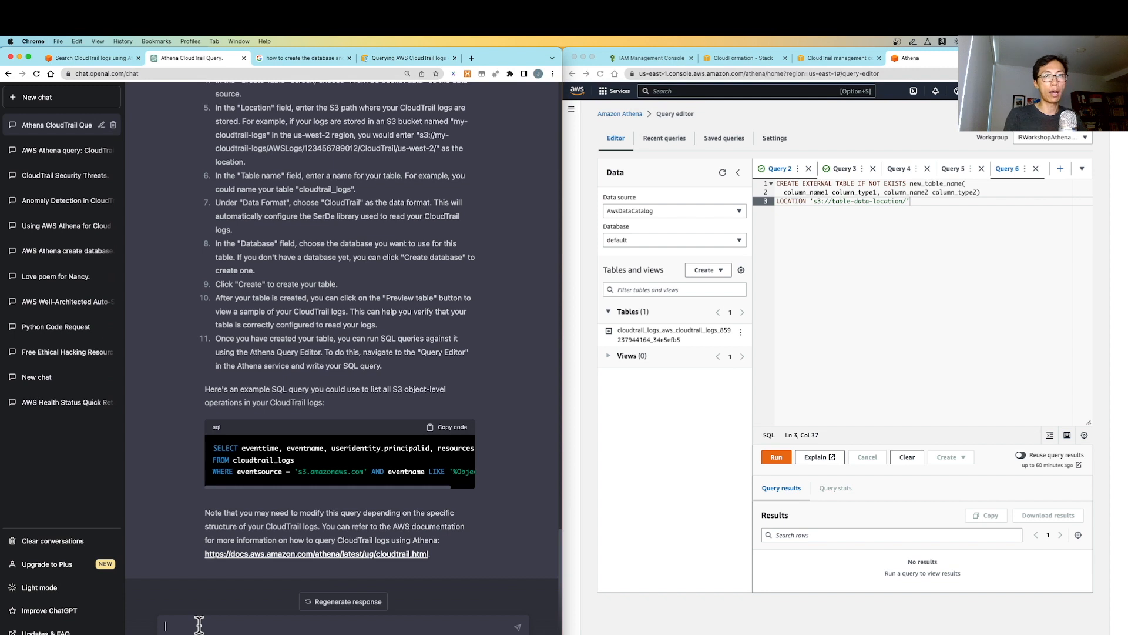
{"action": "type", "text": "what are common "}
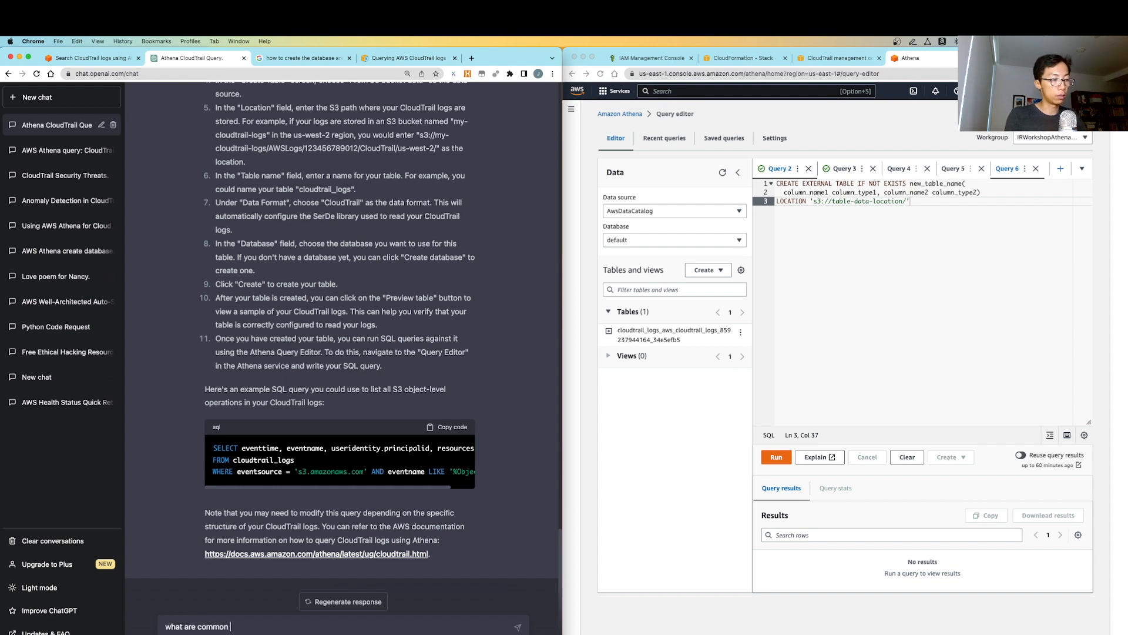
{"action": "type", "text": "athena queri"}
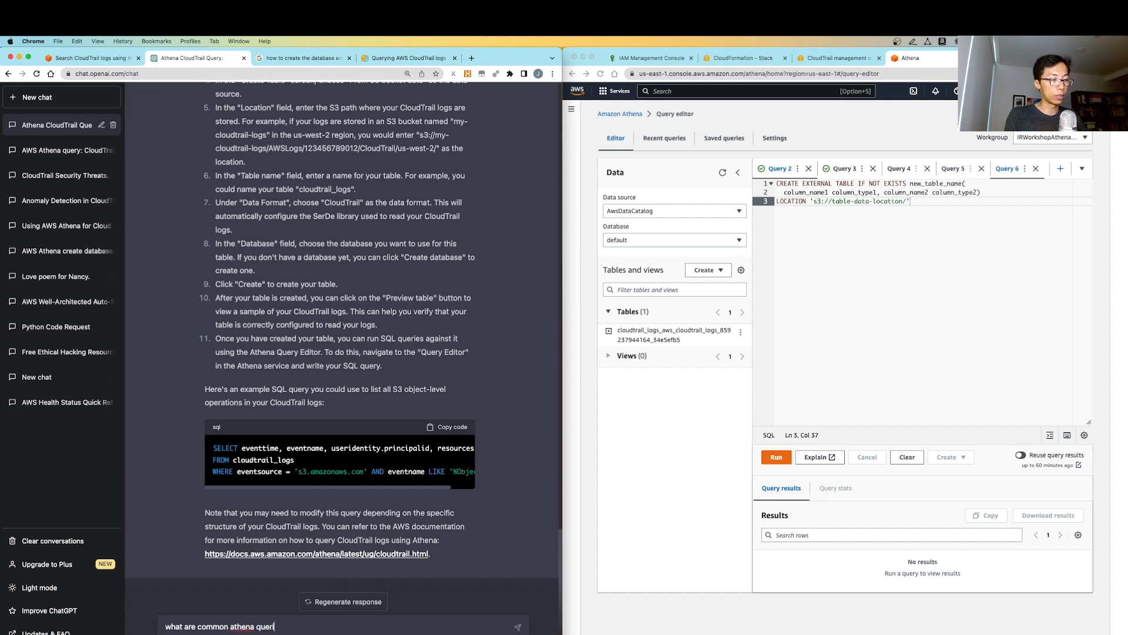
{"action": "type", "text": "es to check anomaly beha"}
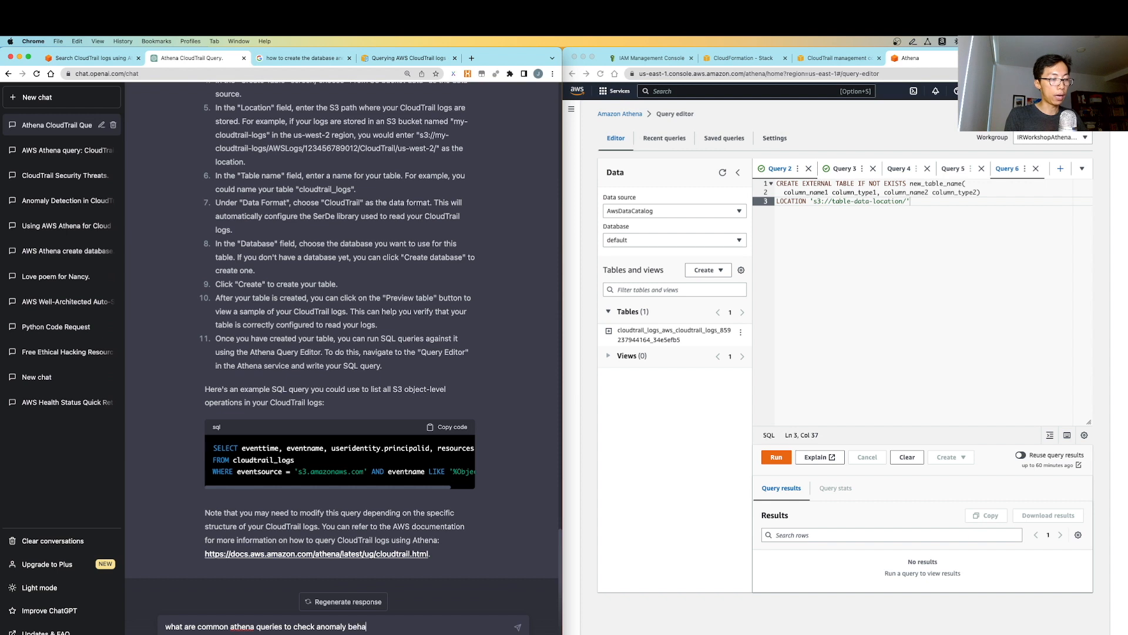
{"action": "type", "text": "viour wit"}
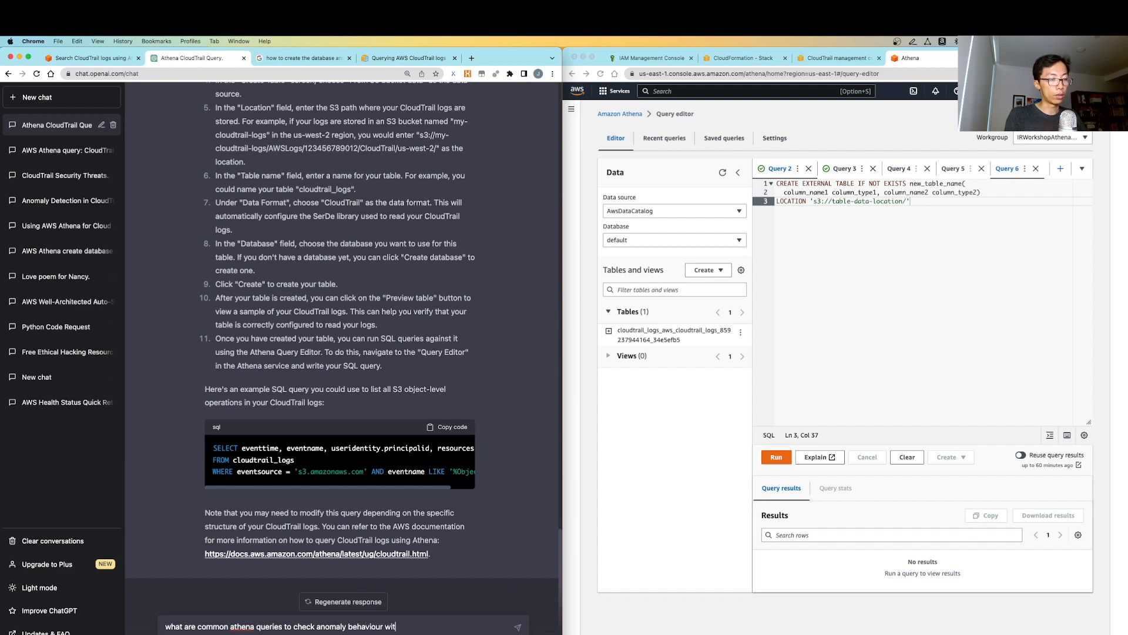
{"action": "type", "text": "hin an account through cloud"}
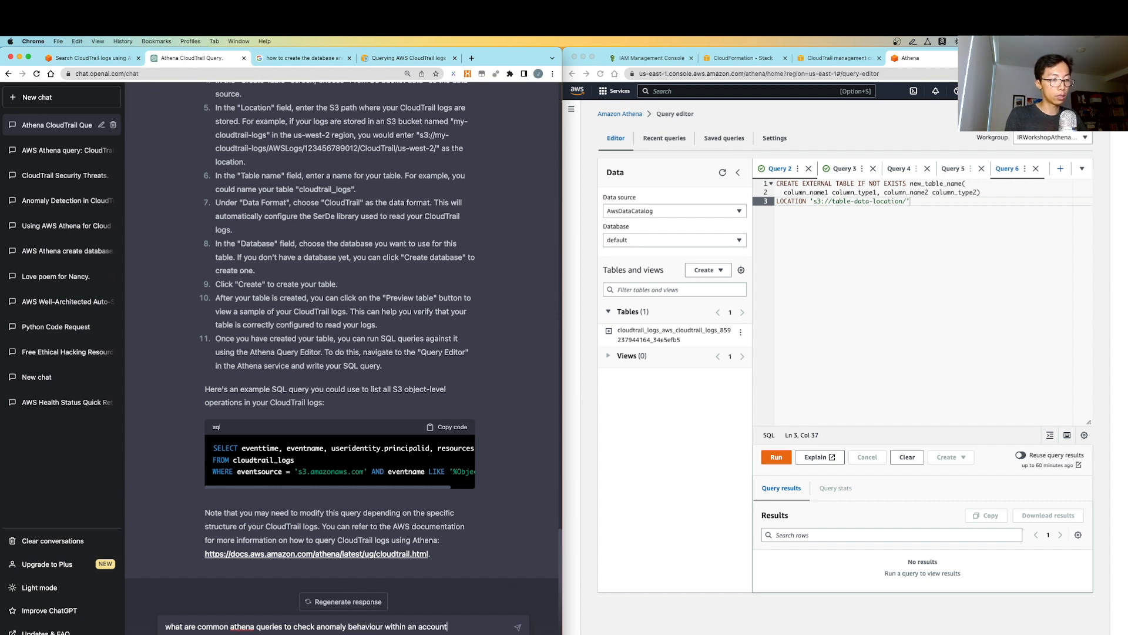
{"action": "type", "text": "trail logs"}
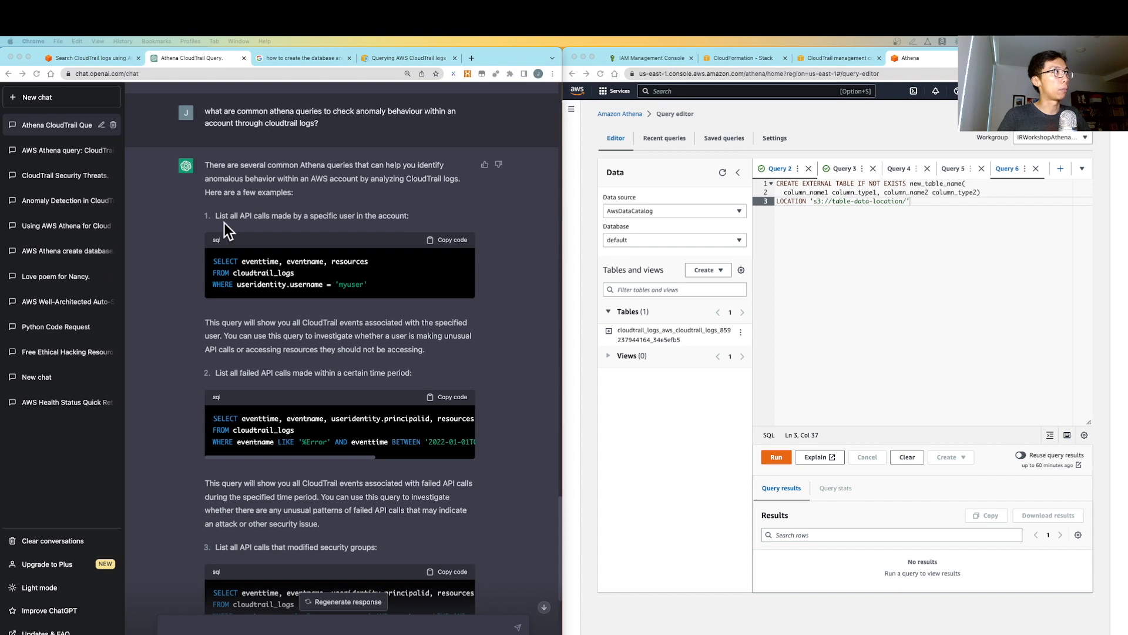
Read the opening of ChatGPT's answer on anomaly-detection queries
{"action": "left_click", "coordinate": [209, 164]}
{"action": "left_click_drag", "start_coordinate": [205, 163], "coordinate": [337, 189]}
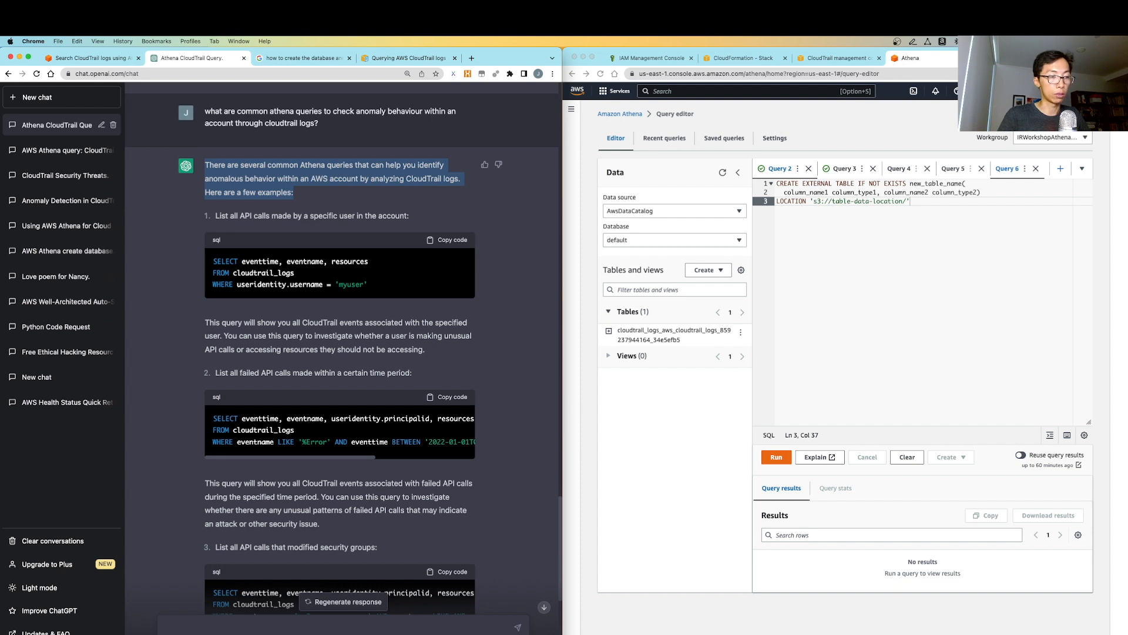
{"action": "left_click", "coordinate": [322, 193]}
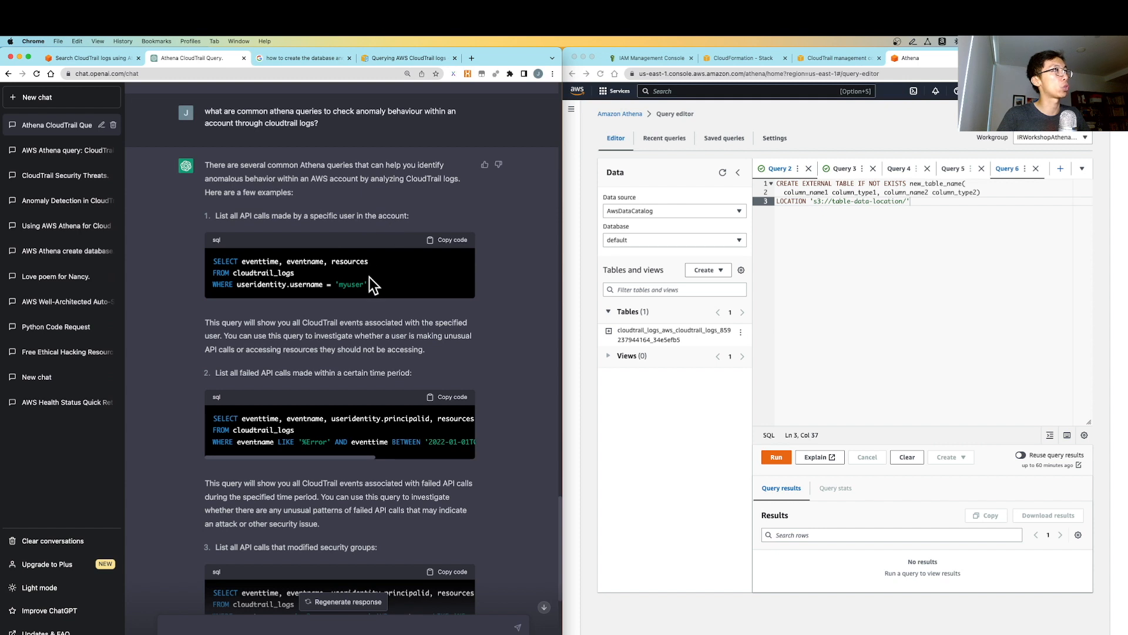
{"action": "scroll", "coordinate": [393, 283], "scroll_direction": "down", "scroll_amount": 1}
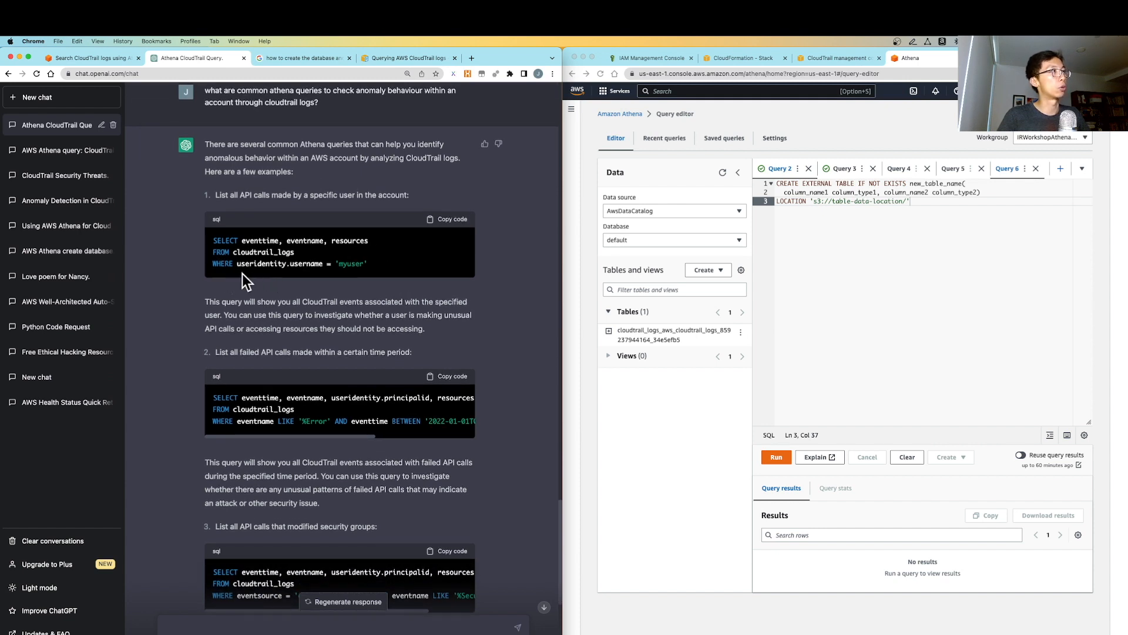
Copy the first example query, which lists all API calls made by a specific user
{"action": "left_click_drag", "start_coordinate": [395, 263], "coordinate": [211, 235]}
{"action": "key", "text": "super+c"}
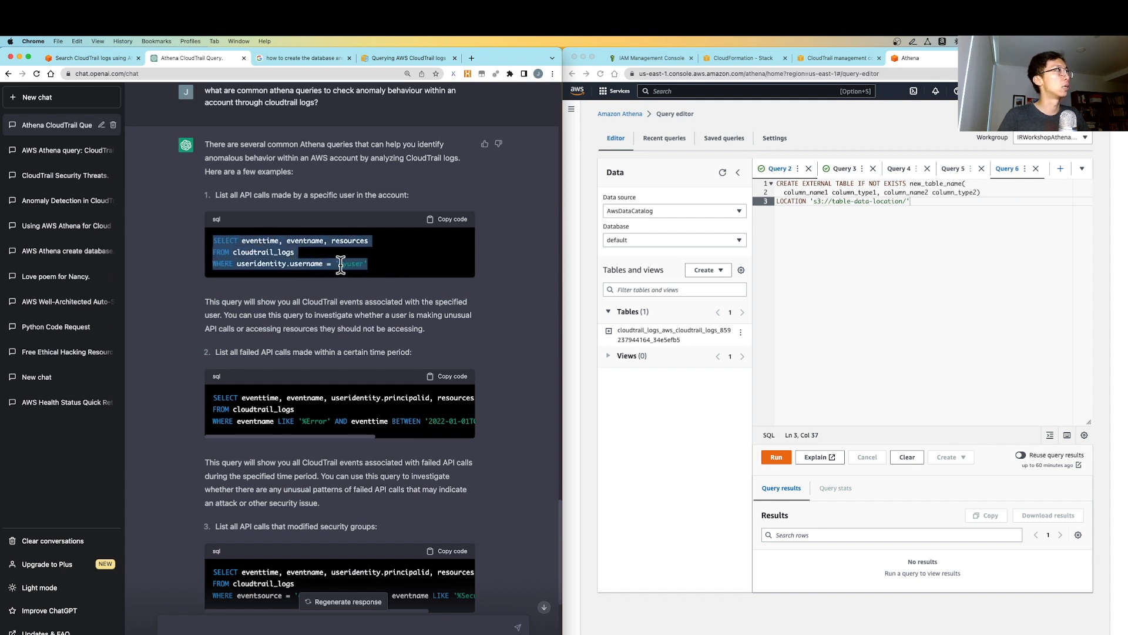
{"action": "left_click", "coordinate": [246, 252]}
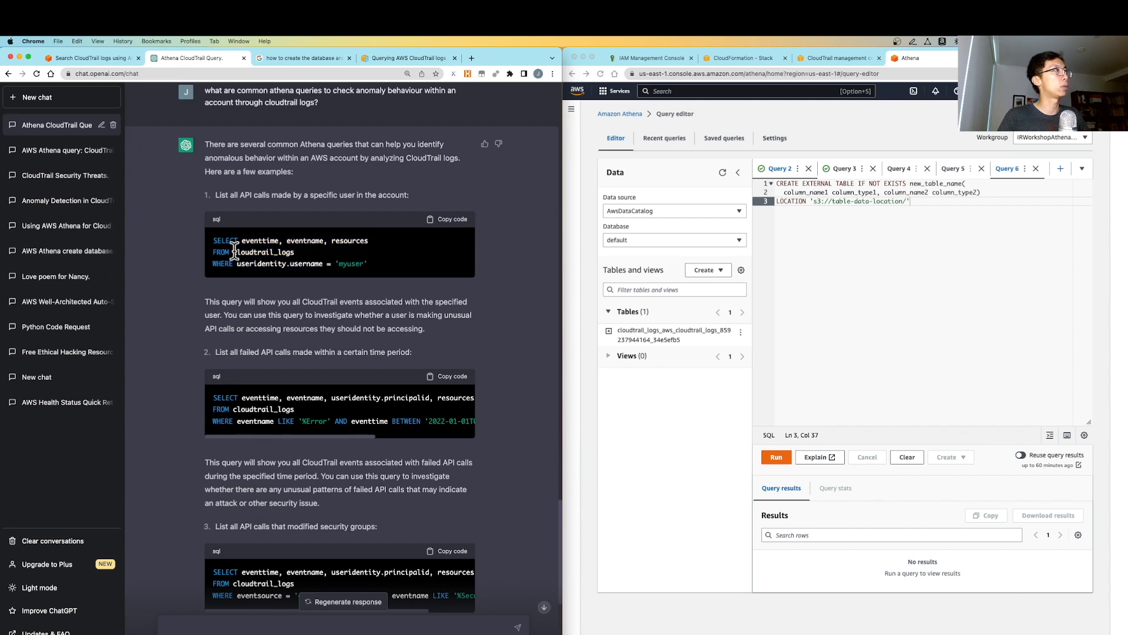
{"action": "left_click_drag", "start_coordinate": [234, 251], "coordinate": [292, 254]}
{"action": "mouse_move", "coordinate": [374, 261]}
{"action": "left_mouse_down"}
{"action": "mouse_move", "coordinate": [191, 241]}
{"action": "mouse_move", "coordinate": [376, 263]}
{"action": "left_mouse_up"}
{"action": "left_click", "coordinate": [227, 246]}
{"action": "key", "text": "super+c"}
Replace the CREATE TABLE template with the user-activity query, substituting the real CloudTrail table name
{"action": "left_click", "coordinate": [928, 213]}
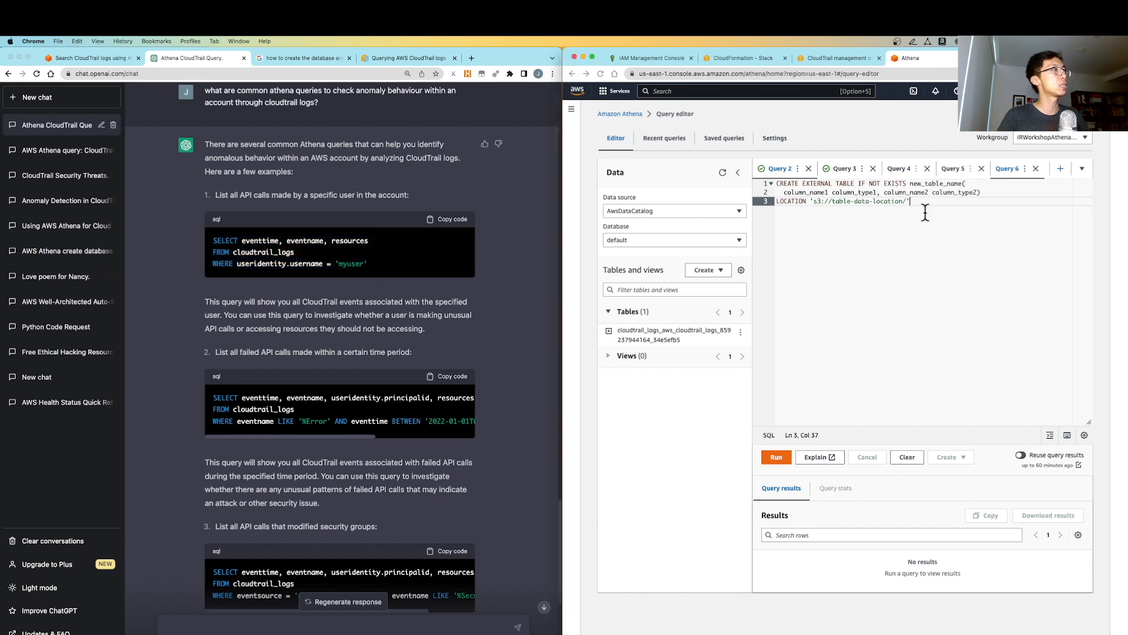
{"action": "key", "text": "super+a"}
{"action": "key", "text": "super+v"}
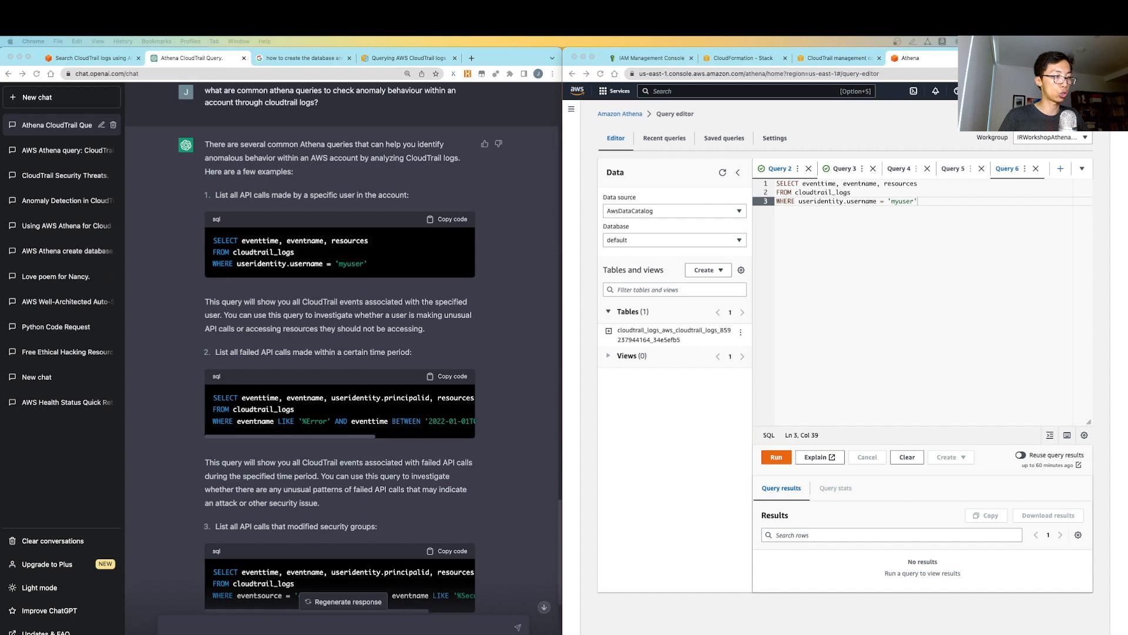
{"action": "left_click", "coordinate": [811, 192]}
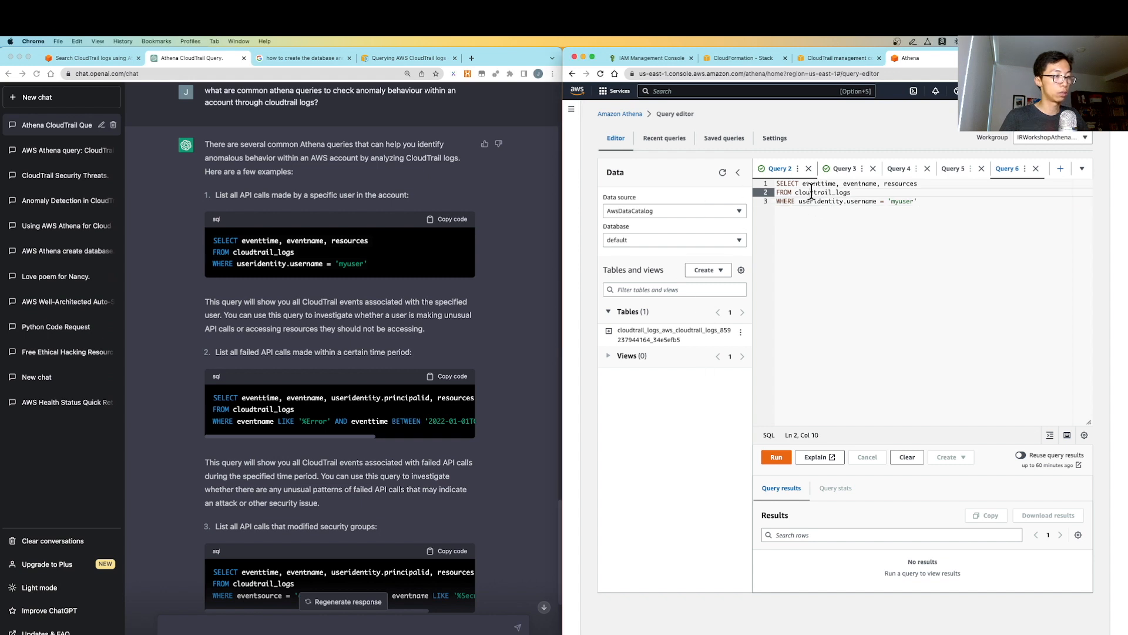
{"action": "double_click", "coordinate": [812, 192]}
{"action": "key", "text": "super+v"}
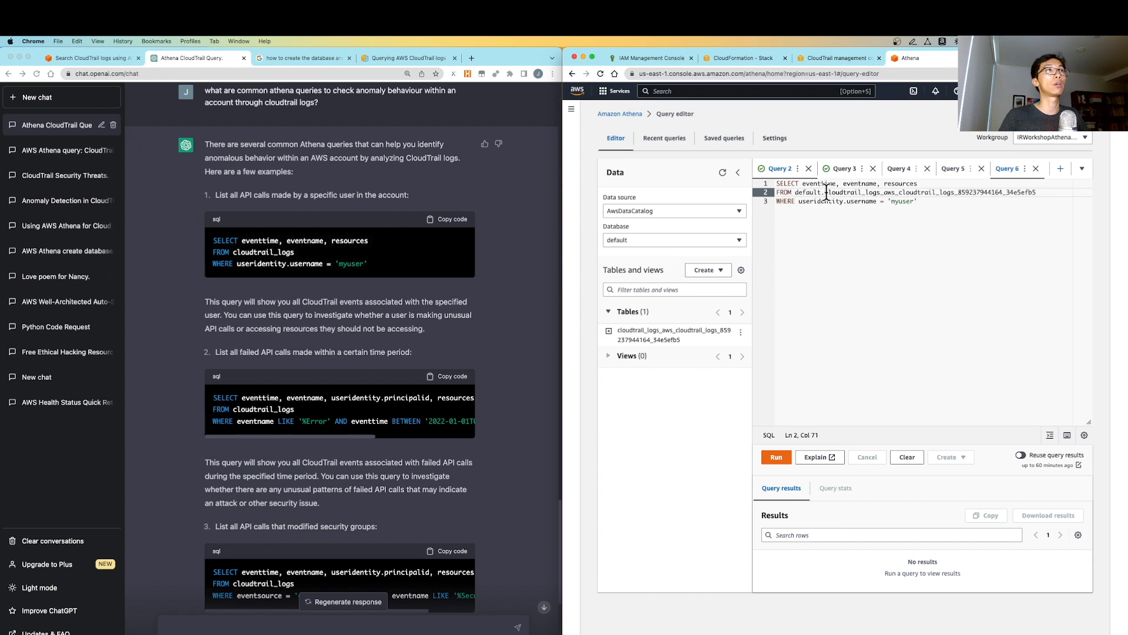
{"action": "left_click_drag", "start_coordinate": [827, 192], "coordinate": [1042, 199]}
{"action": "left_click", "coordinate": [887, 208]}
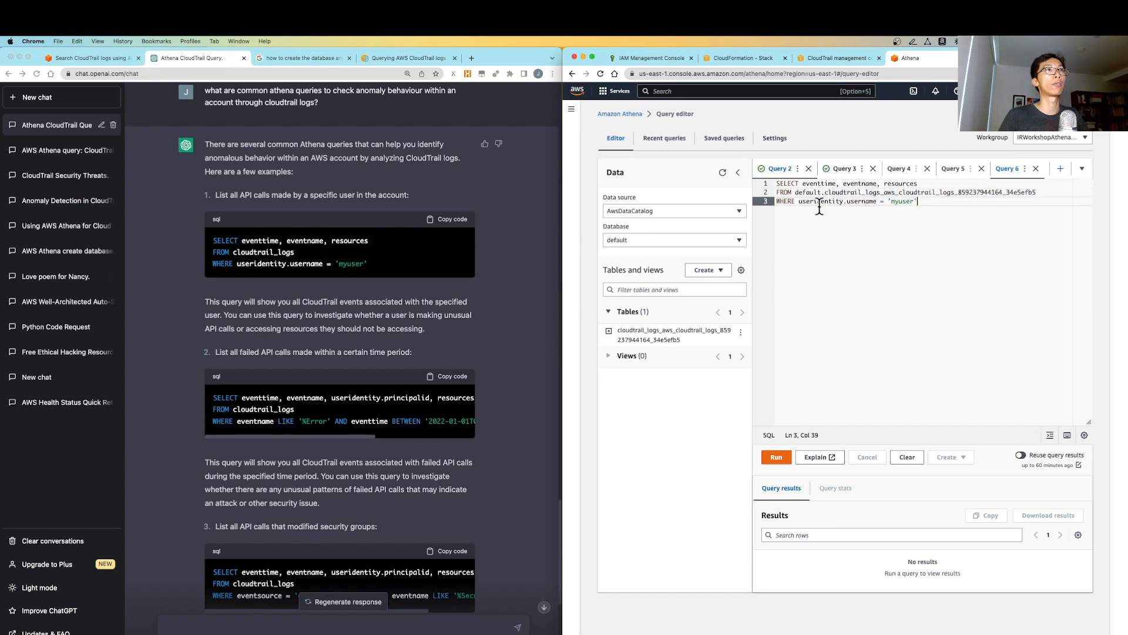
Run the query for username 'myuser', which returns no results
{"action": "double_click", "coordinate": [901, 202]}
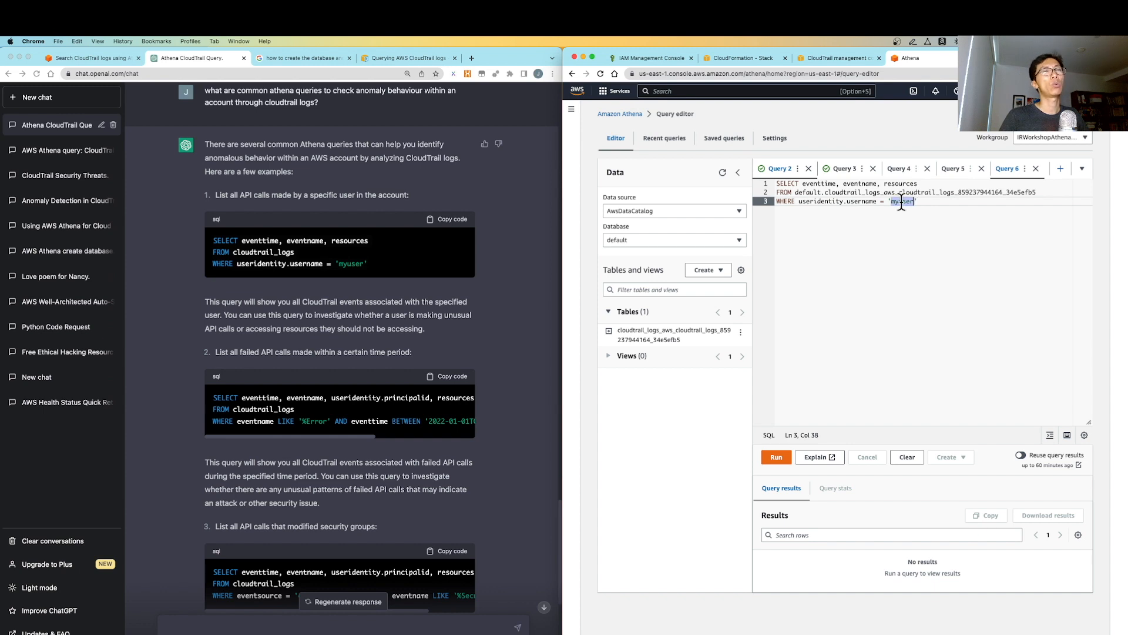
{"action": "left_click", "coordinate": [916, 234]}
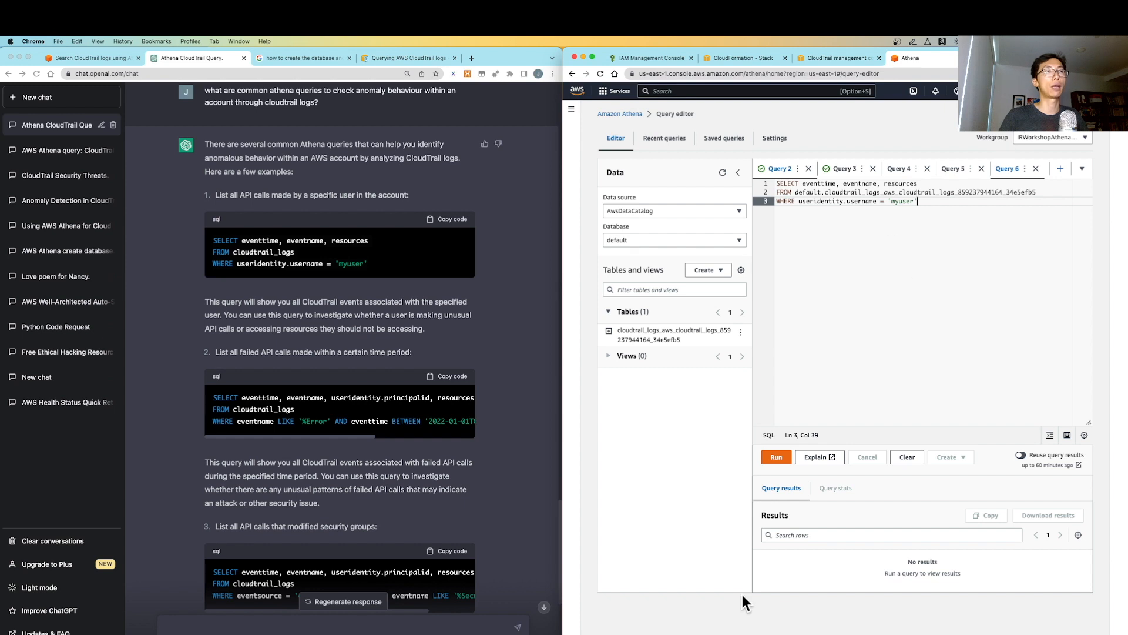
{"action": "left_click", "coordinate": [777, 458]}
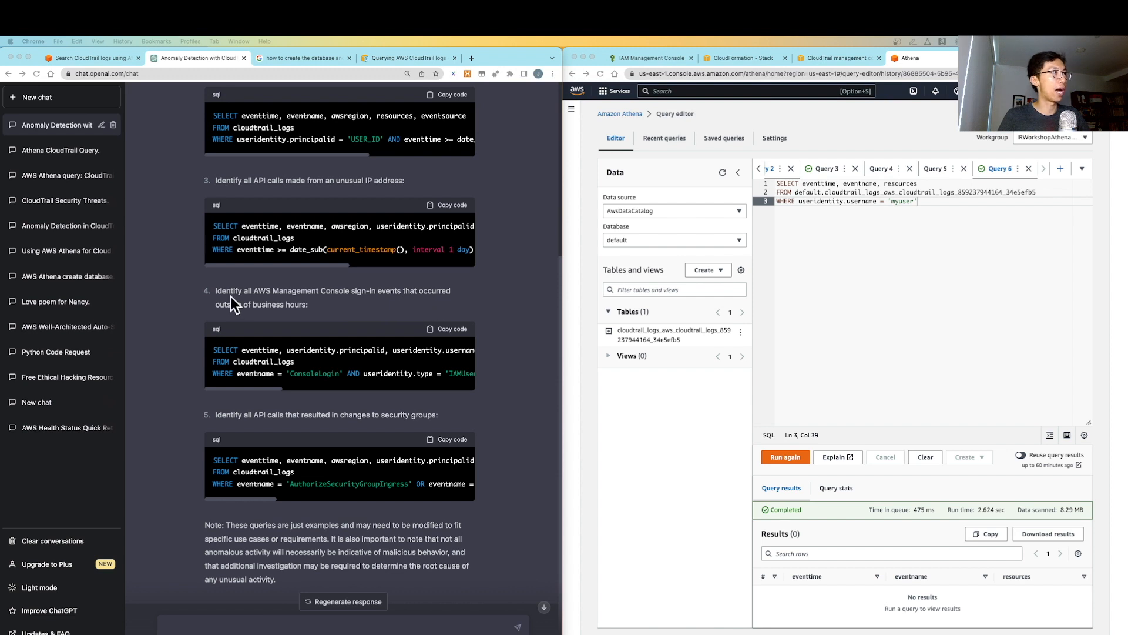
Put the after-hours IAM user ConsoleLogin query into Athena, using the full CloudTrail table name
{"action": "left_click", "coordinate": [404, 333]}
{"action": "left_click", "coordinate": [455, 332]}
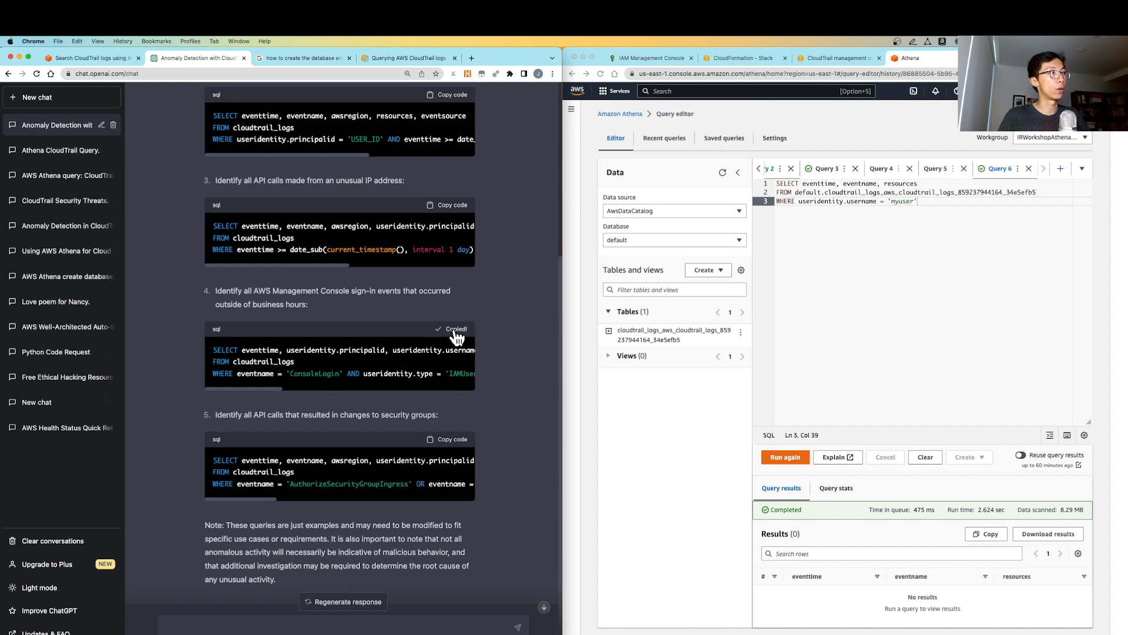
{"action": "left_click", "coordinate": [878, 254]}
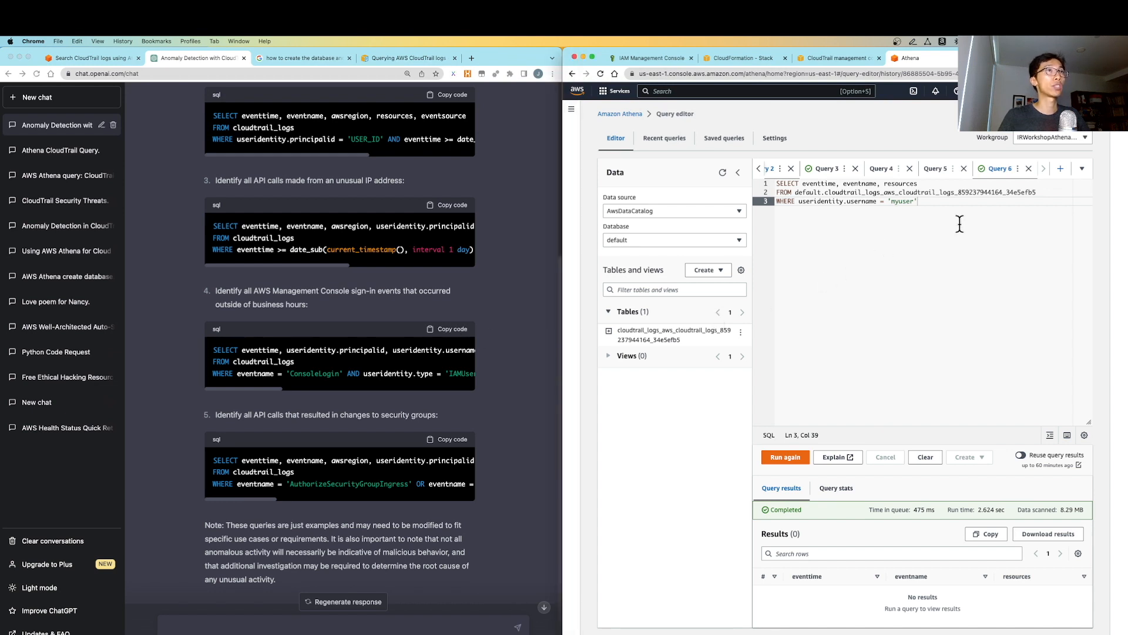
{"action": "key", "text": "super+a"}
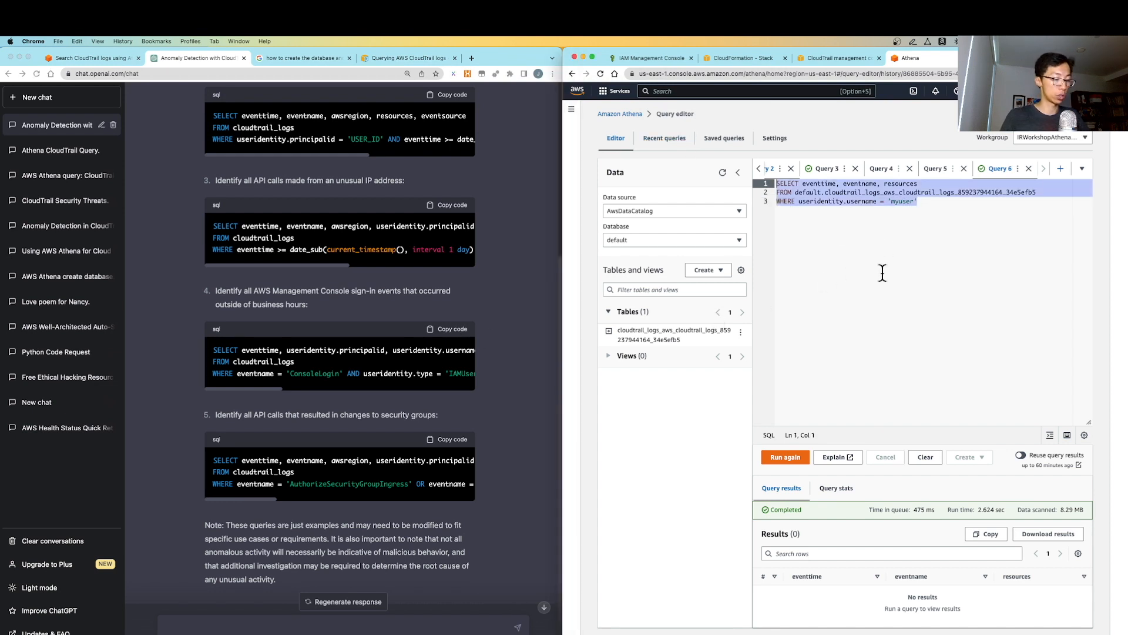
{"action": "key", "text": "super+v"}
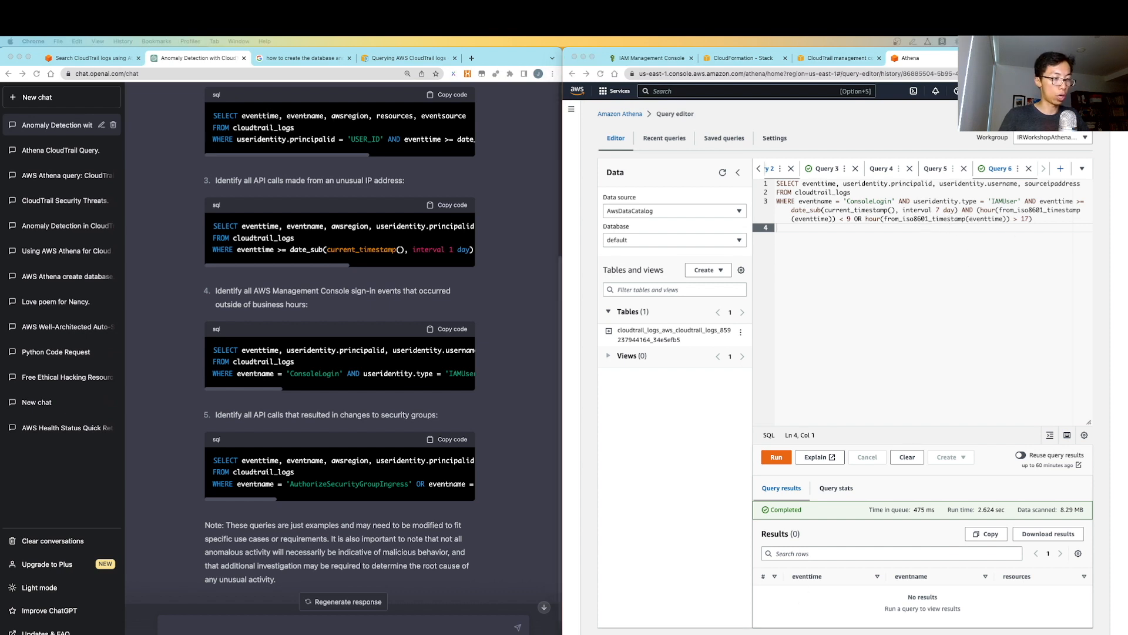
{"action": "double_click", "coordinate": [819, 192]}
{"action": "key", "text": "super+v"}
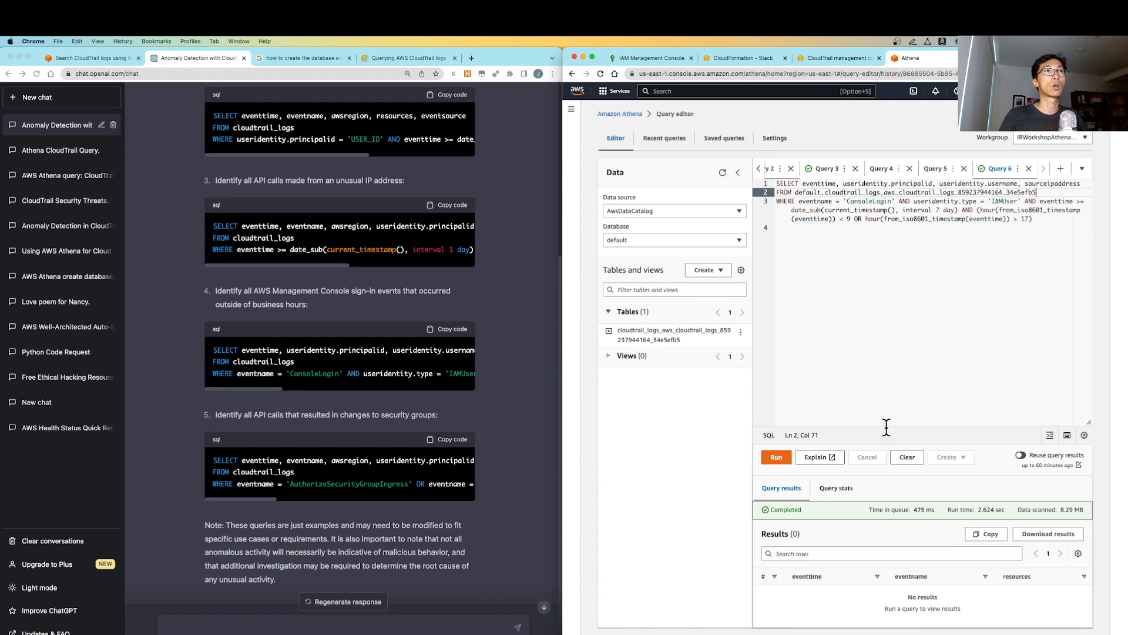
Run the sign-in query and inspect its 'Queries of this type are not supported' error
{"action": "left_click", "coordinate": [779, 459]}
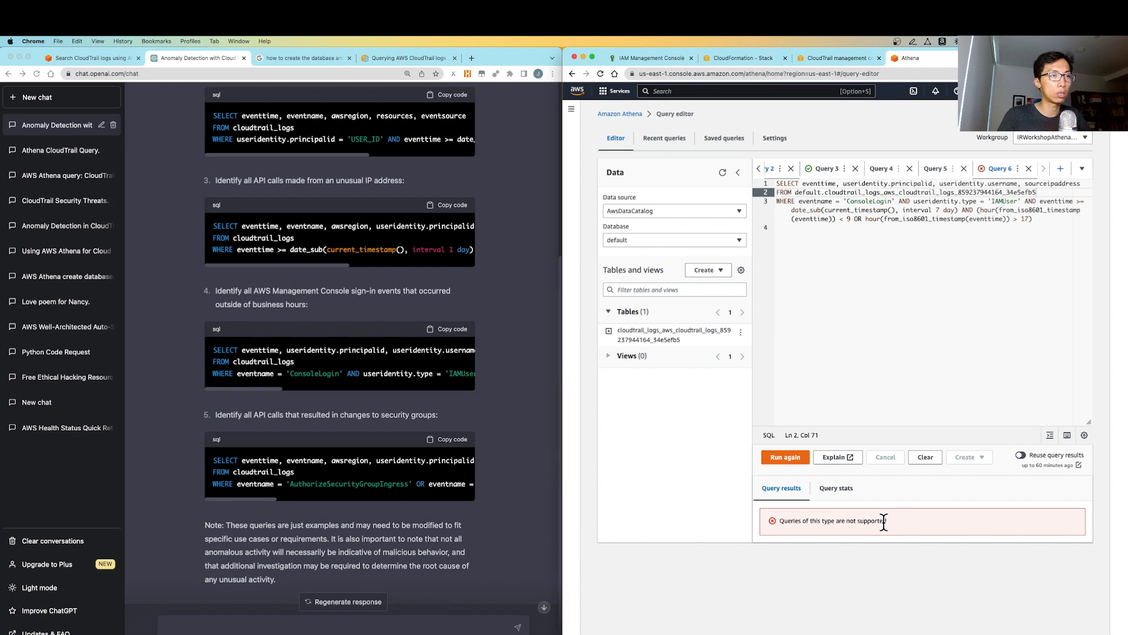
{"action": "left_click_drag", "start_coordinate": [778, 520], "coordinate": [892, 523]}
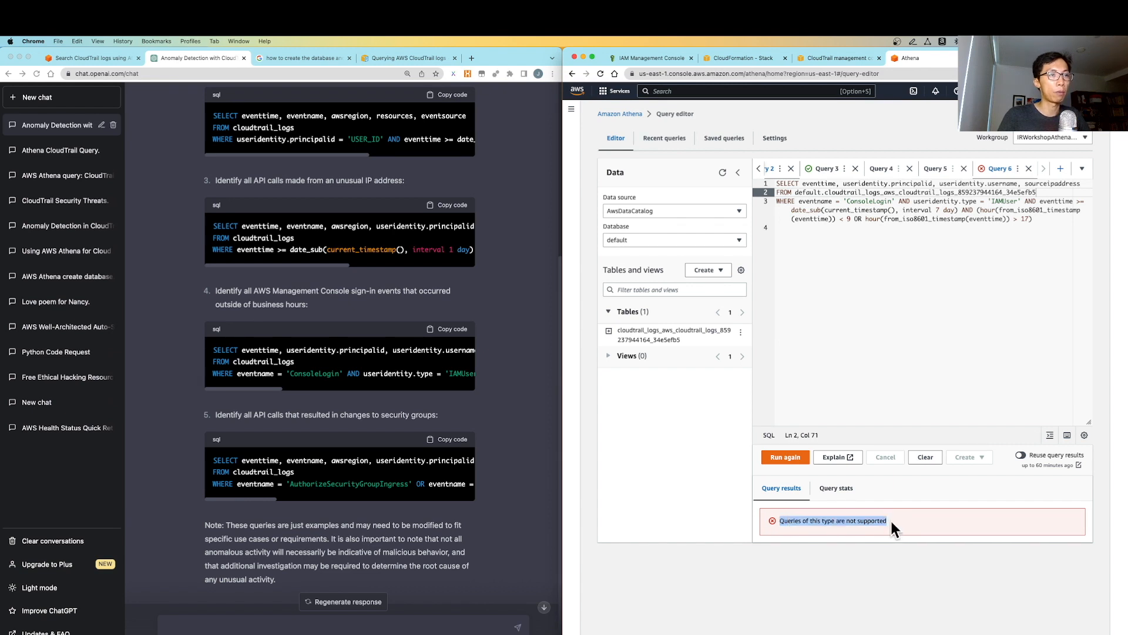
{"action": "left_click", "coordinate": [891, 522]}
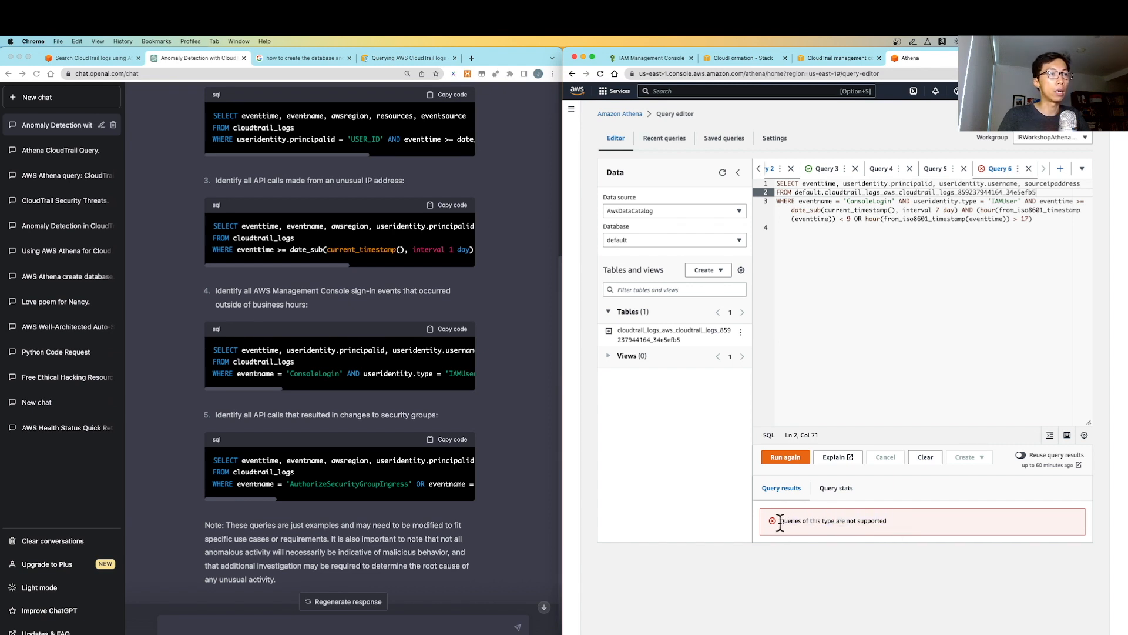
{"action": "left_click_drag", "start_coordinate": [779, 521], "coordinate": [867, 522]}
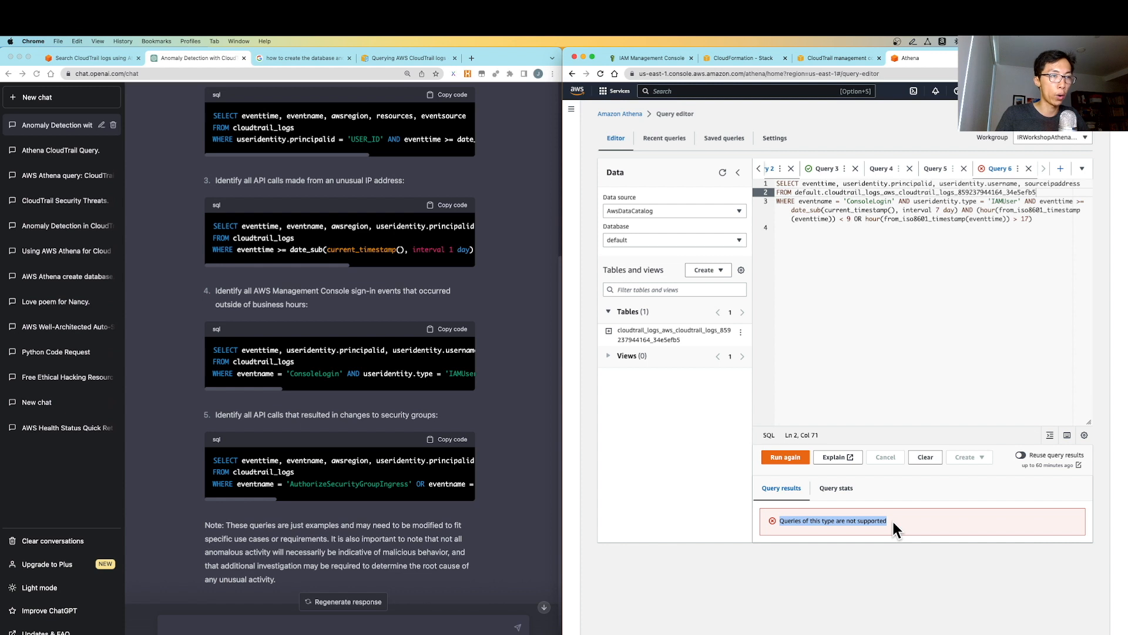
{"action": "left_click", "coordinate": [893, 528]}
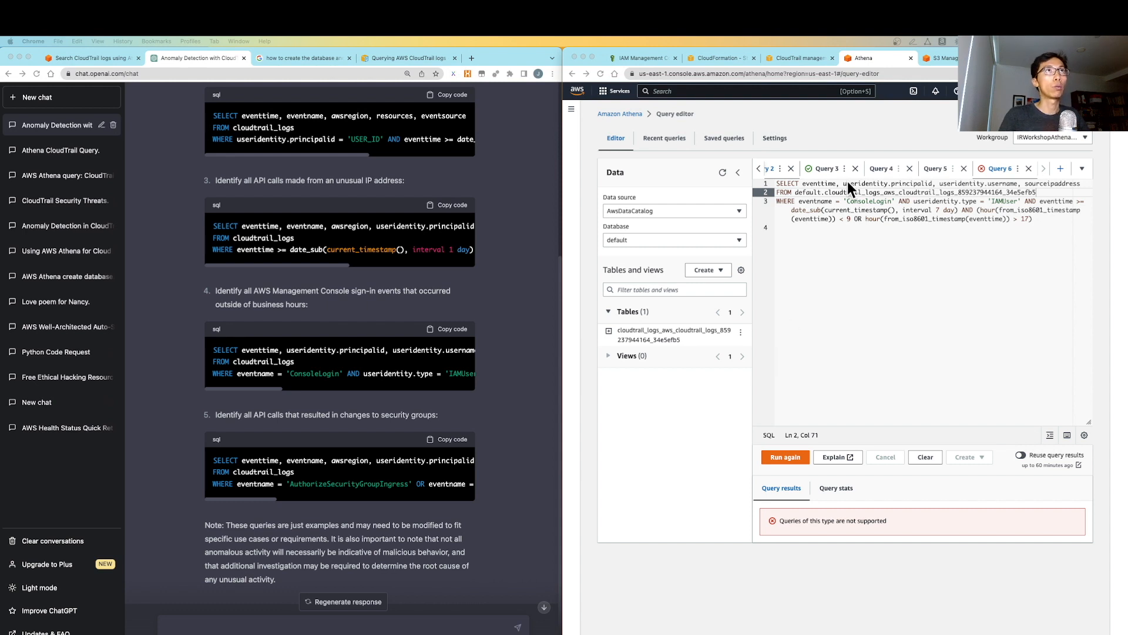
Open all_your_data_are_belong_to_us.txt from the we-stole-ur-data bucket and read the ransom note
{"action": "left_click", "coordinate": [939, 58]}
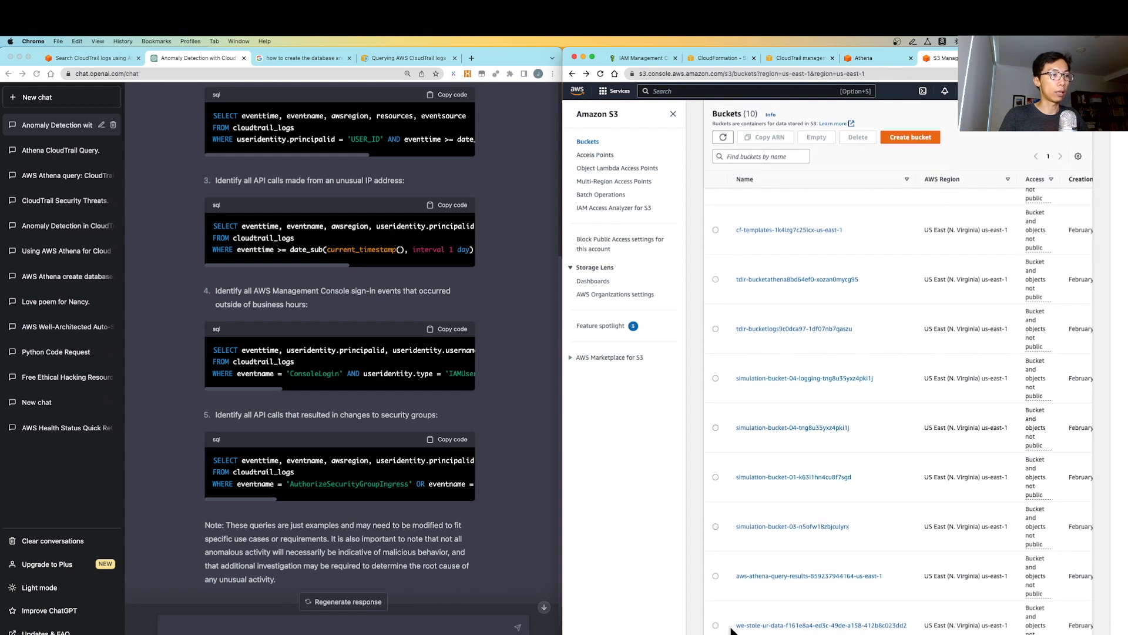
{"action": "left_click", "coordinate": [756, 626]}
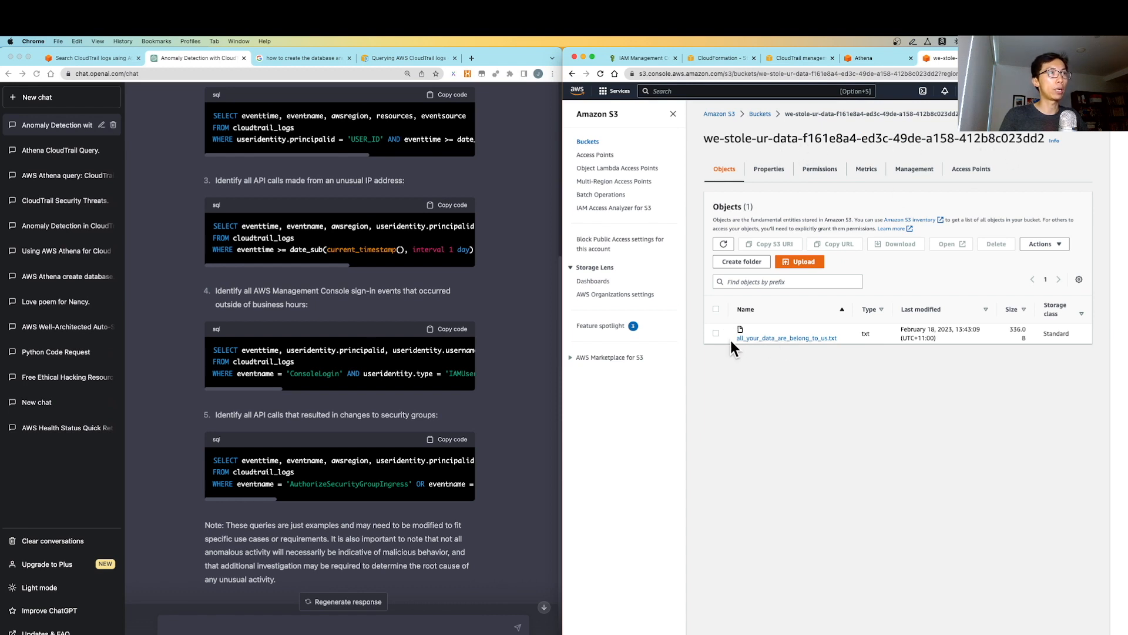
{"action": "left_click_drag", "start_coordinate": [729, 339], "coordinate": [825, 343]}
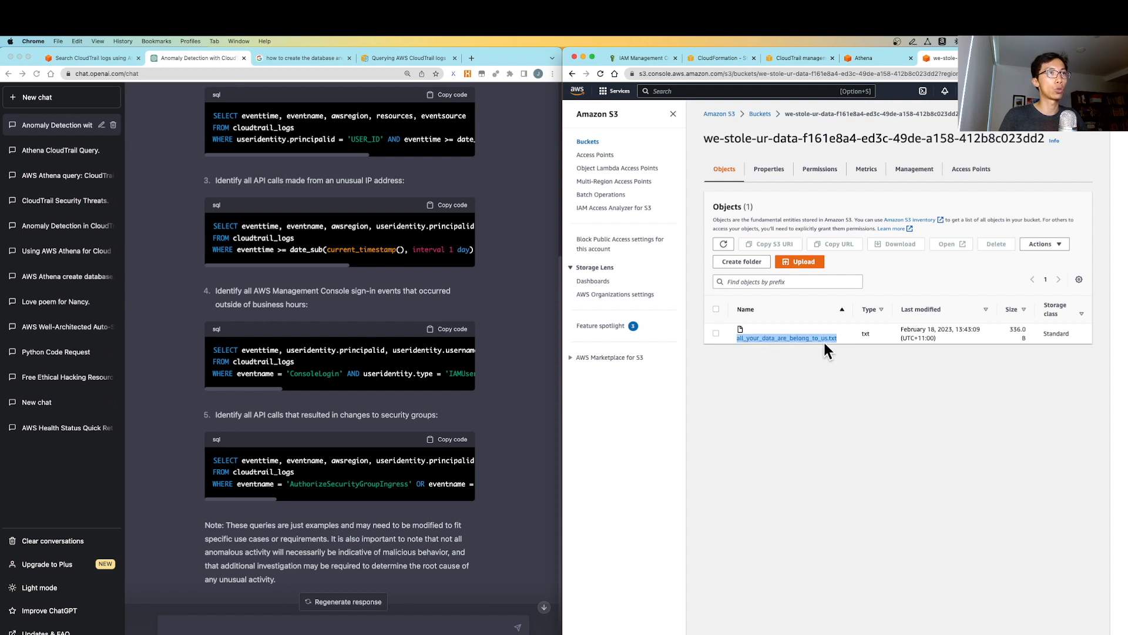
{"action": "left_click", "coordinate": [854, 367]}
{"action": "left_click", "coordinate": [829, 338]}
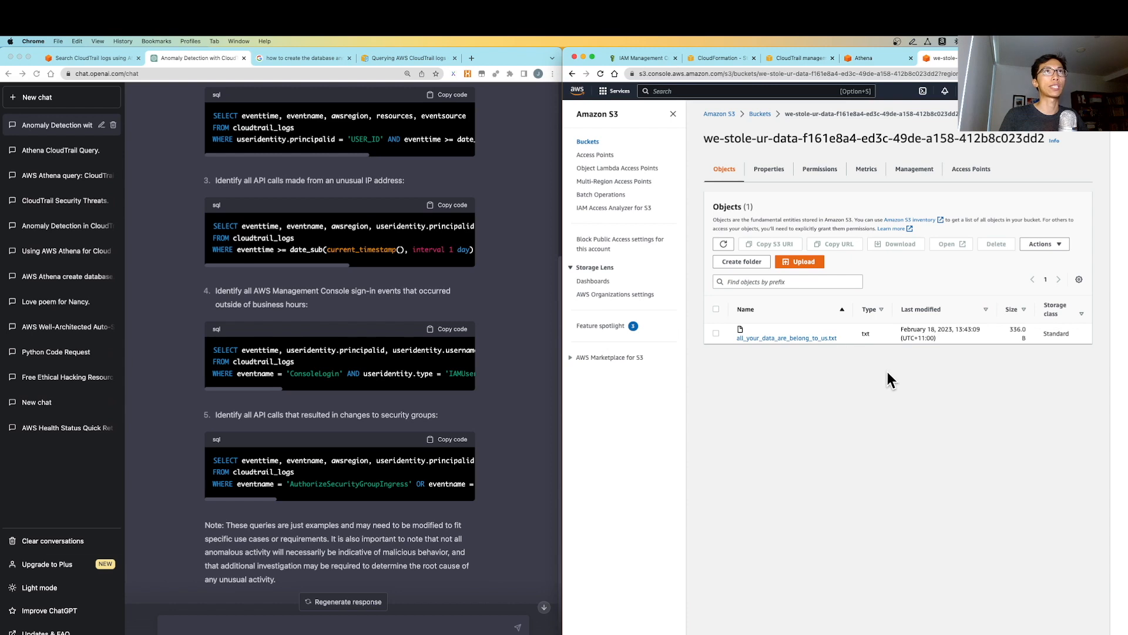
{"action": "left_click_drag", "start_coordinate": [732, 204], "coordinate": [556, 94]}
{"action": "left_click", "coordinate": [733, 226]}
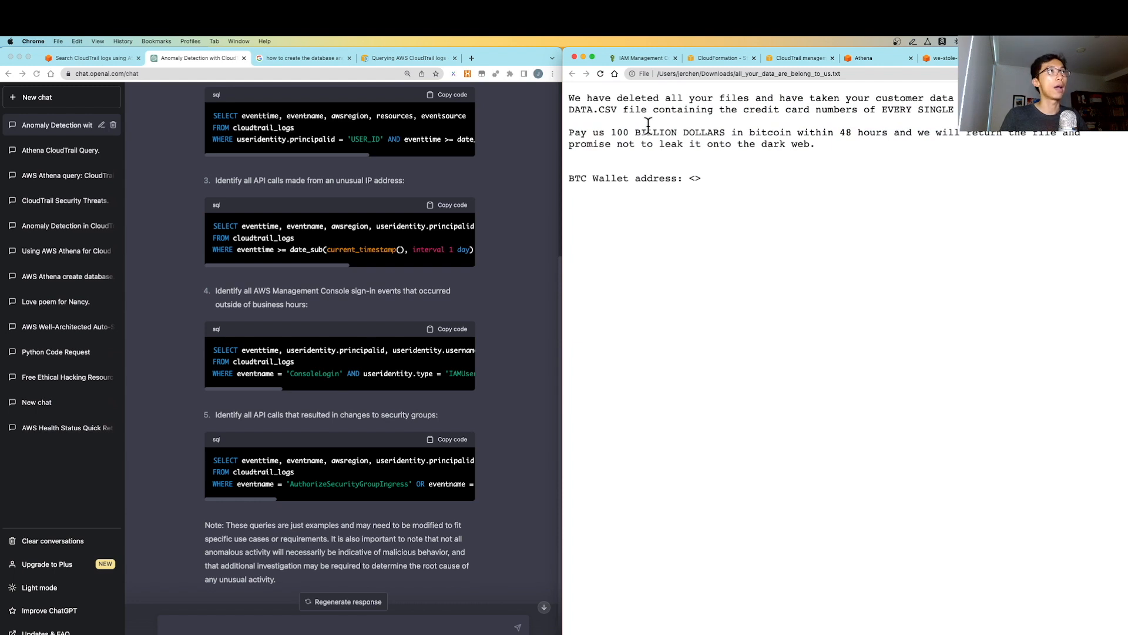
Highlight the ransom demand '100 BILLION DOLLARS' in the note
{"action": "left_click_drag", "start_coordinate": [611, 132], "coordinate": [727, 131]}
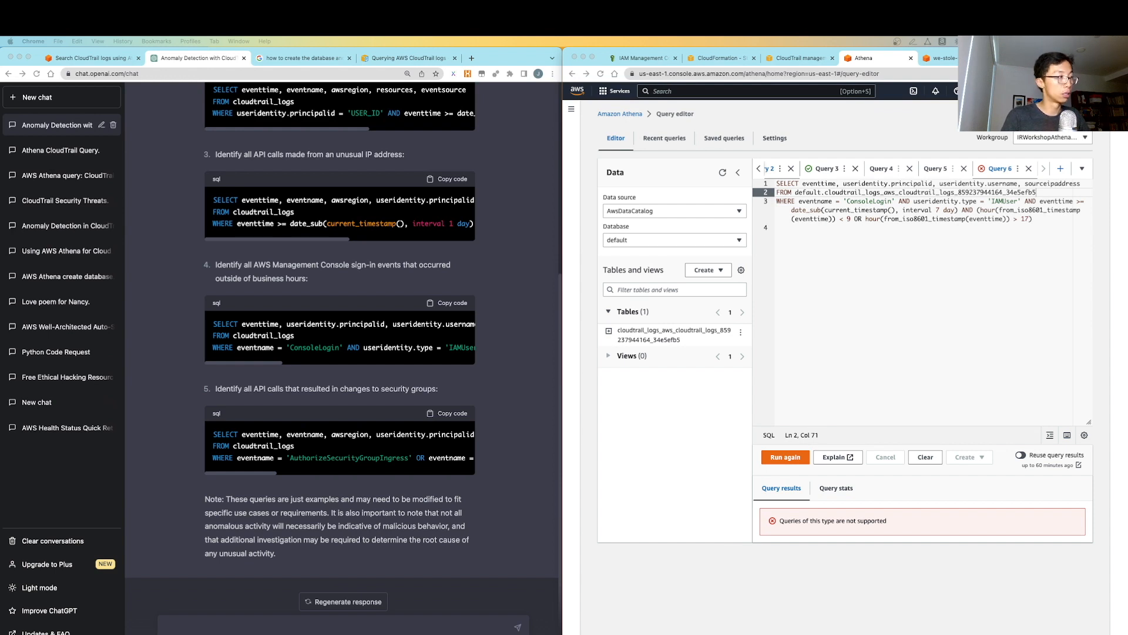
Ask ChatGPT how to find CloudTrail PutObject events in Athena by file name
{"action": "left_click", "coordinate": [219, 632]}
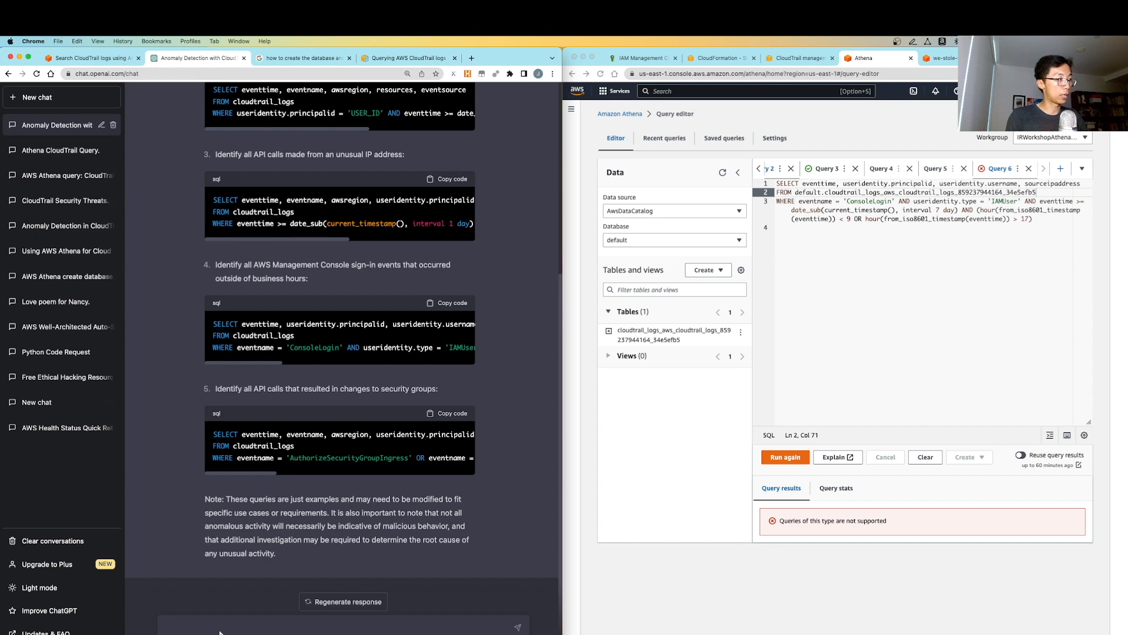
{"action": "type", "text": "Ho"}
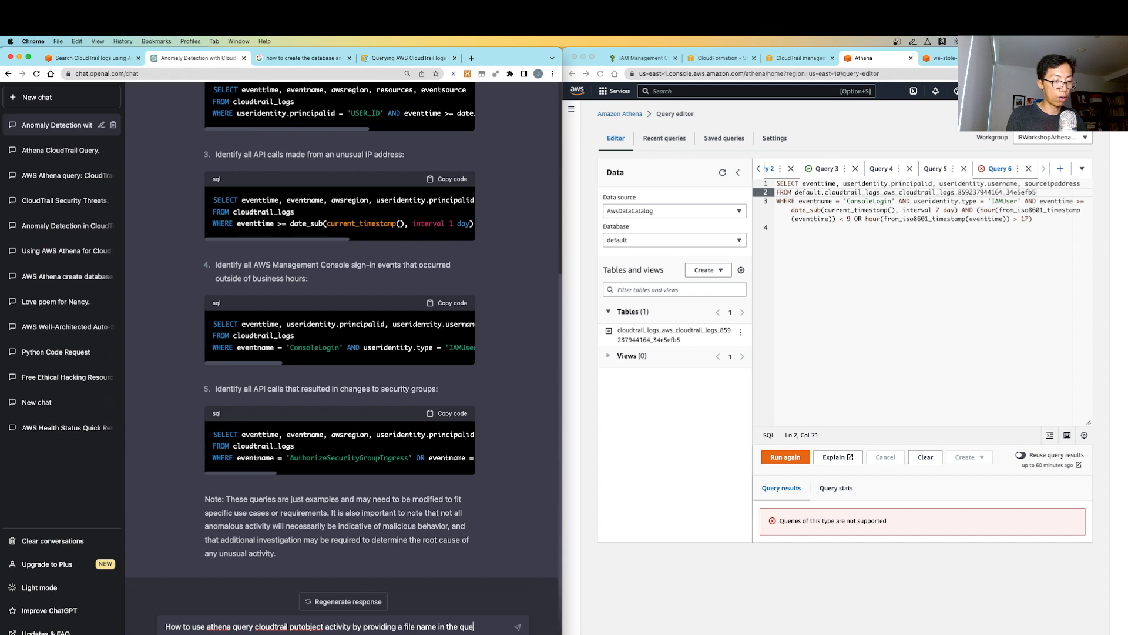
{"action": "key", "text": "Return"}
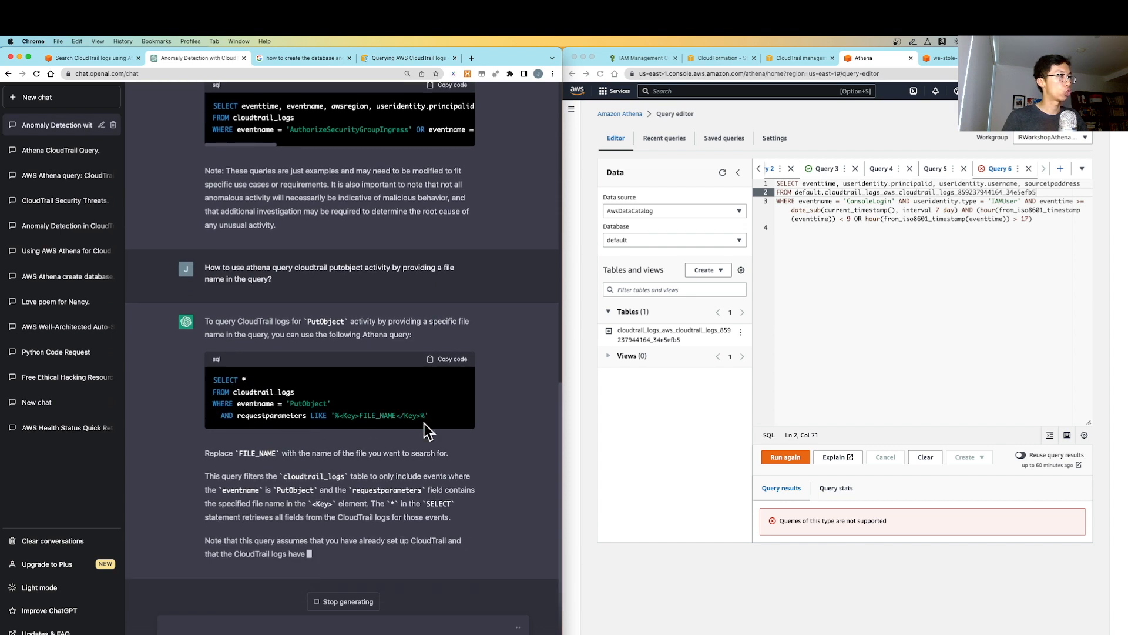
Paste ChatGPT's PutObject query into Athena and swap in the full CloudTrail table name
{"action": "left_click_drag", "start_coordinate": [443, 418], "coordinate": [211, 354]}
{"action": "key", "text": "super+c"}
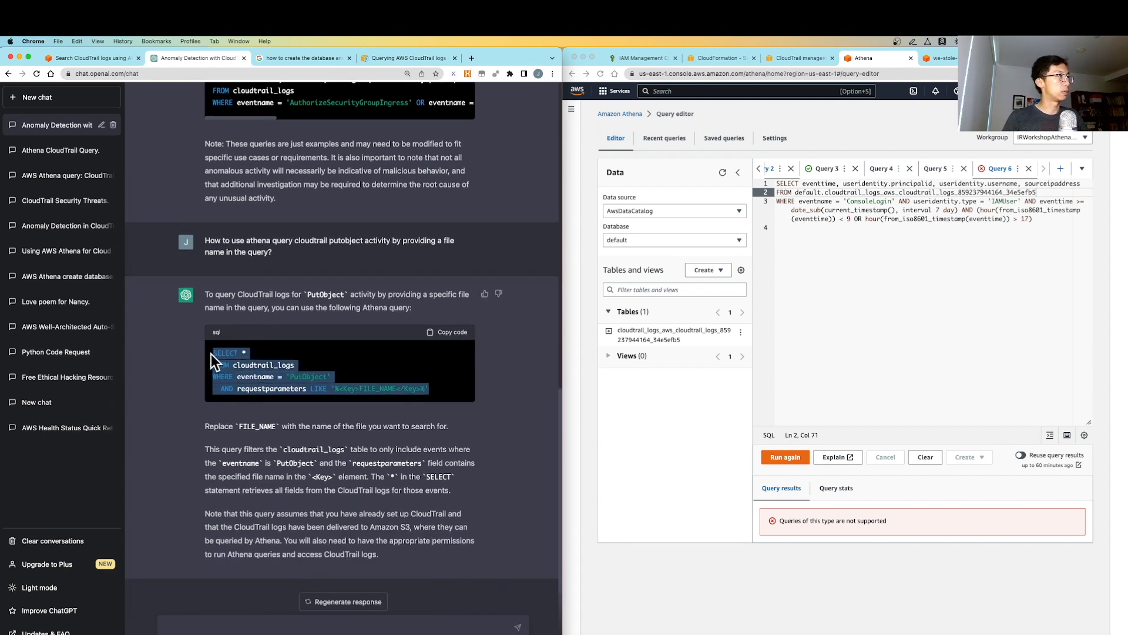
{"action": "left_click", "coordinate": [876, 247]}
{"action": "left_click", "coordinate": [1036, 218]}
{"action": "key", "text": "super+a"}
{"action": "key", "text": "super+v"}
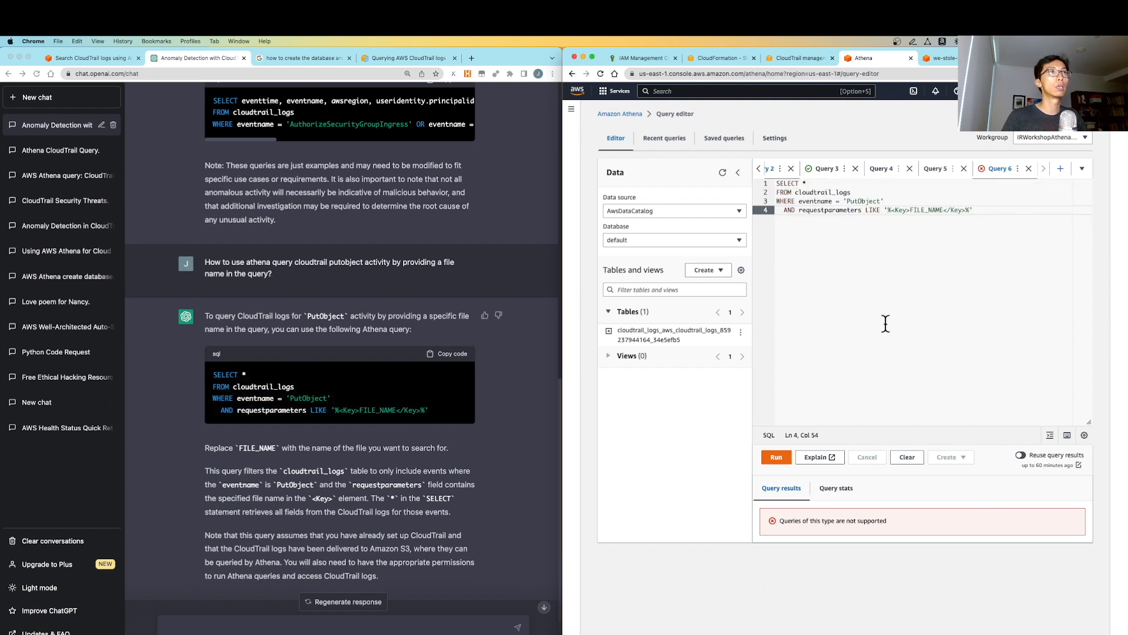
{"action": "key", "text": "super+Tab"}
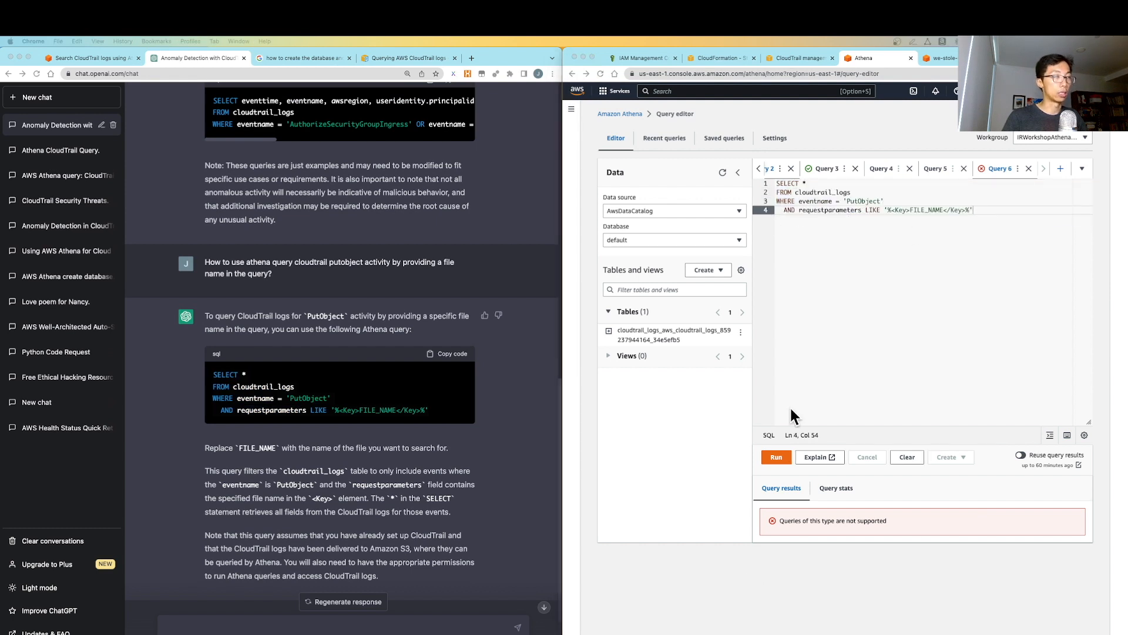
{"action": "double_click", "coordinate": [819, 193]}
{"action": "key", "text": "super+v"}
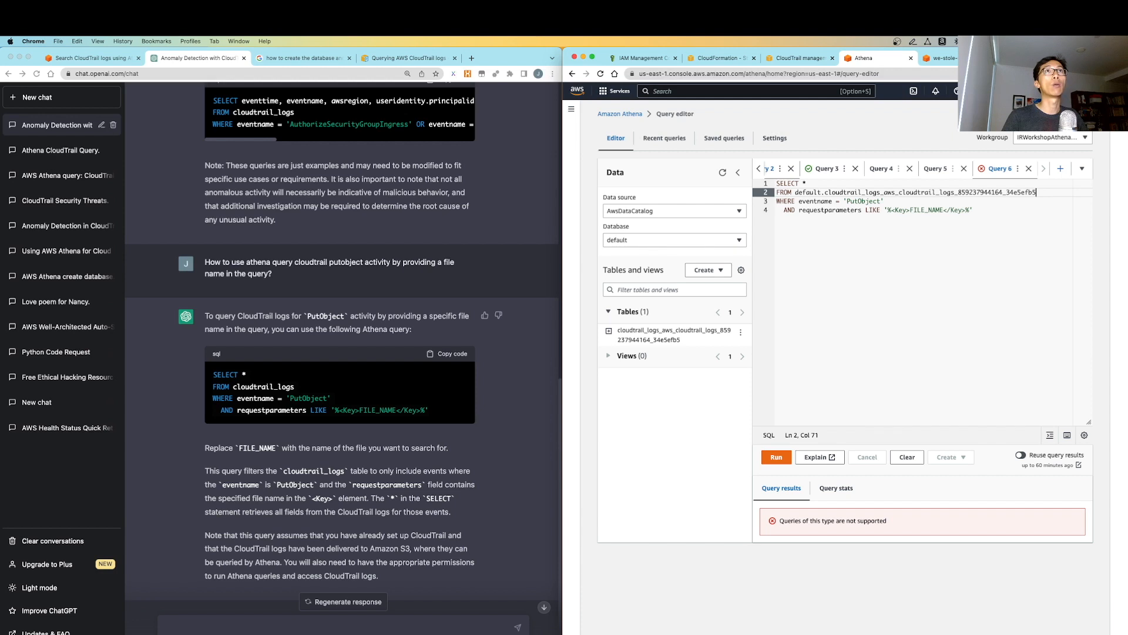
Replace the FILE_NAME placeholder with all_your_data_are_belong_to_us and run the query
{"action": "left_click", "coordinate": [1016, 58]}
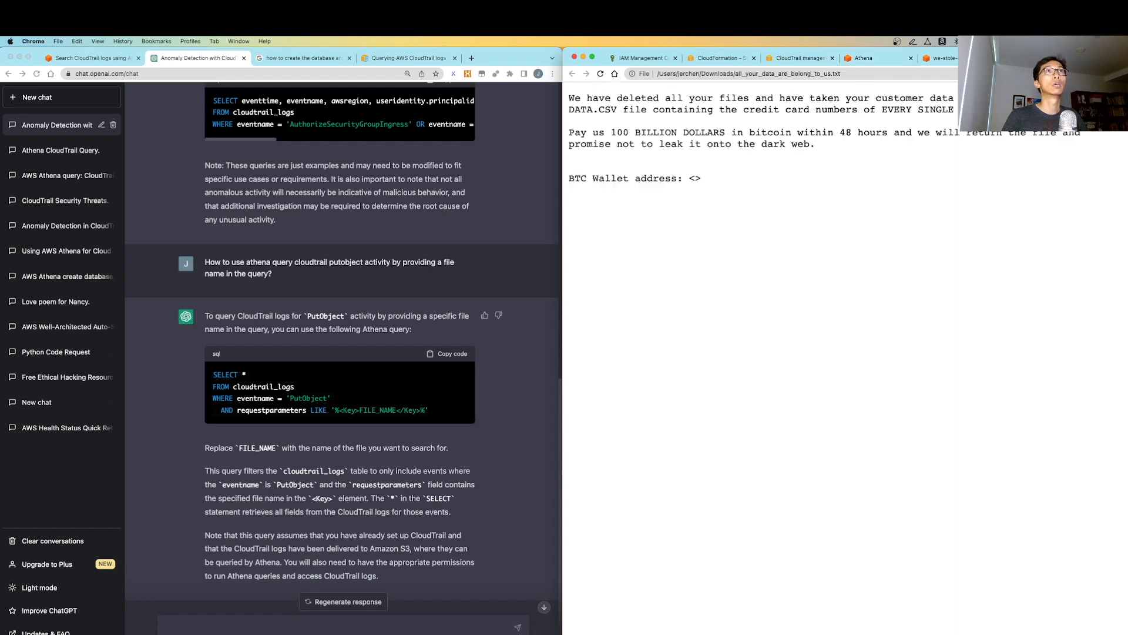
{"action": "left_click", "coordinate": [953, 63]}
{"action": "left_click_drag", "start_coordinate": [736, 338], "coordinate": [825, 340]}
{"action": "key", "text": "super+c"}
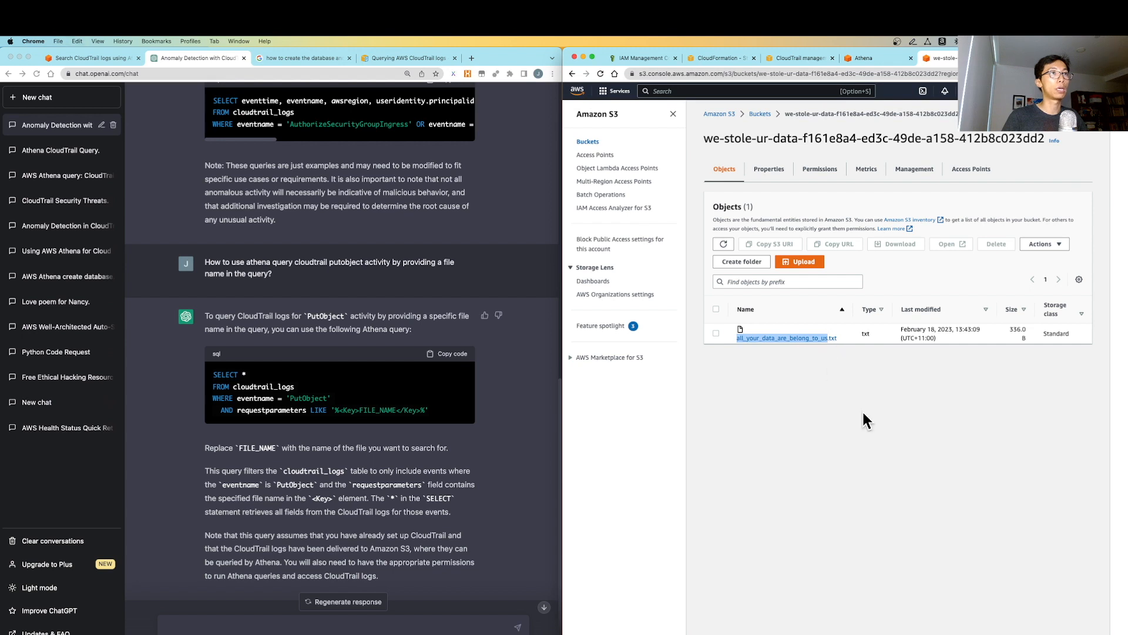
{"action": "key", "text": "super+alt+Left"}
{"action": "left_click", "coordinate": [889, 211]}
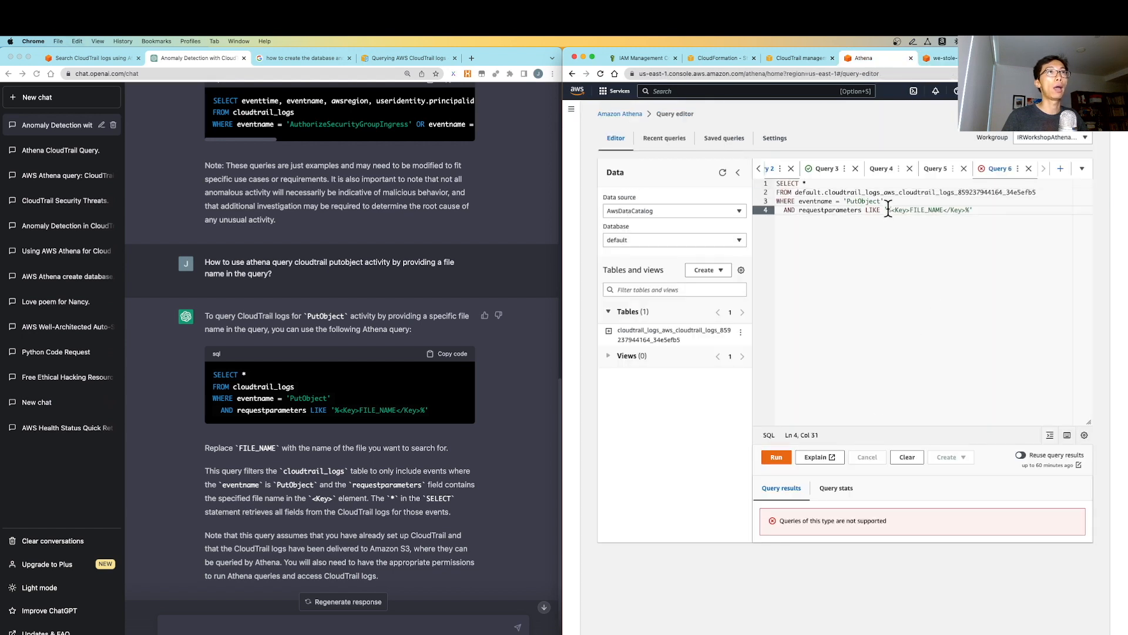
{"action": "left_click", "coordinate": [966, 210]}
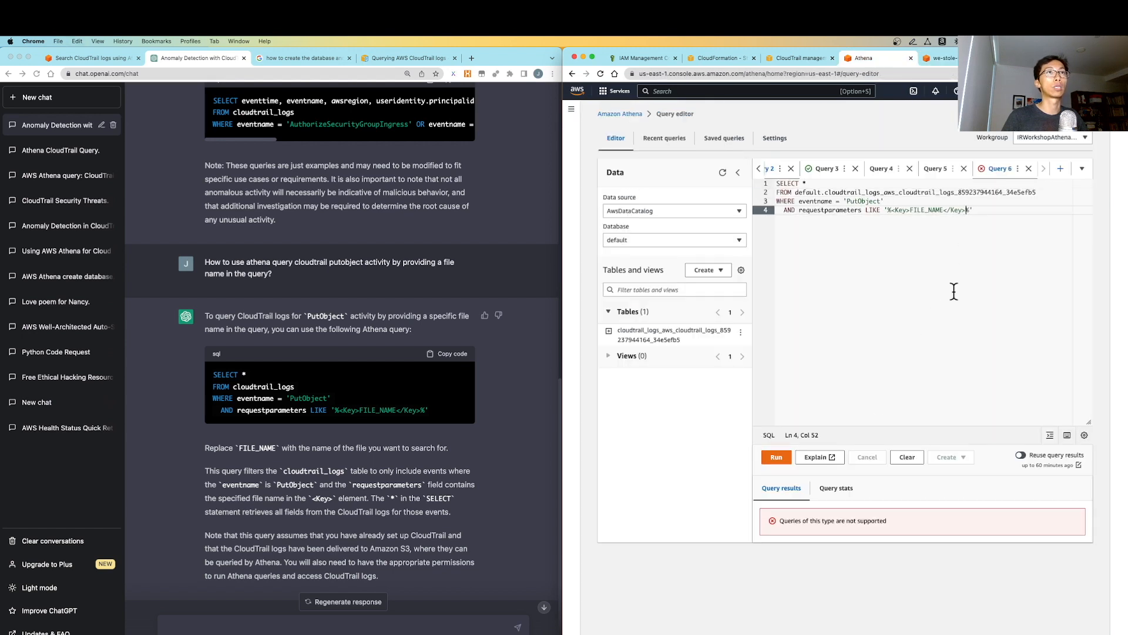
{"action": "left_click", "coordinate": [892, 210], "text": "shift"}
{"action": "key", "text": "super+v"}
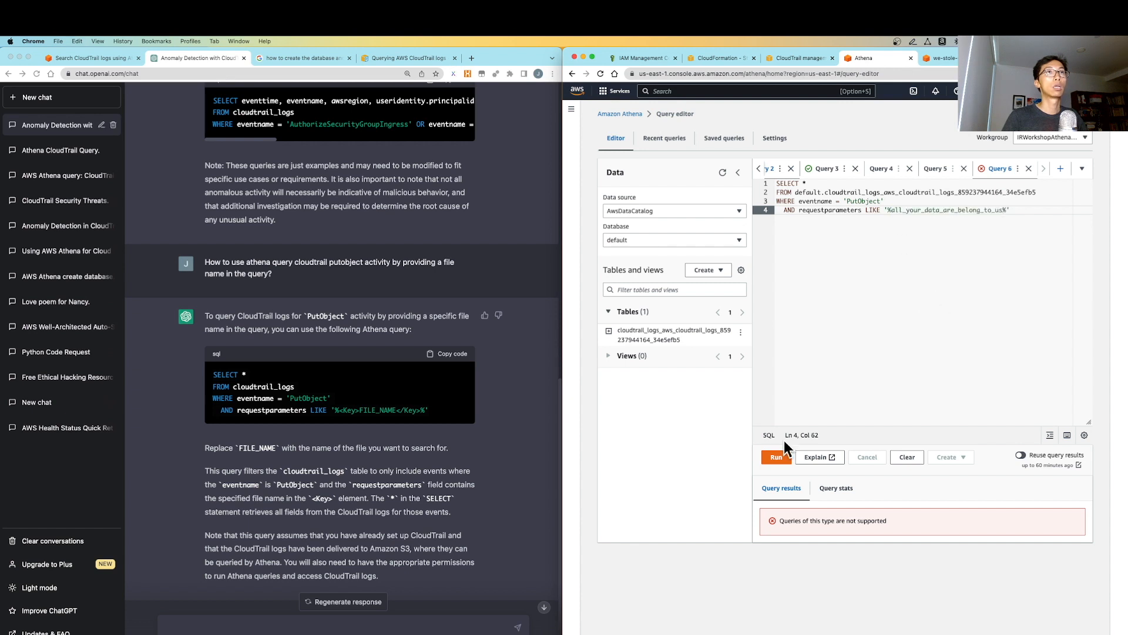
{"action": "left_click", "coordinate": [774, 458]}
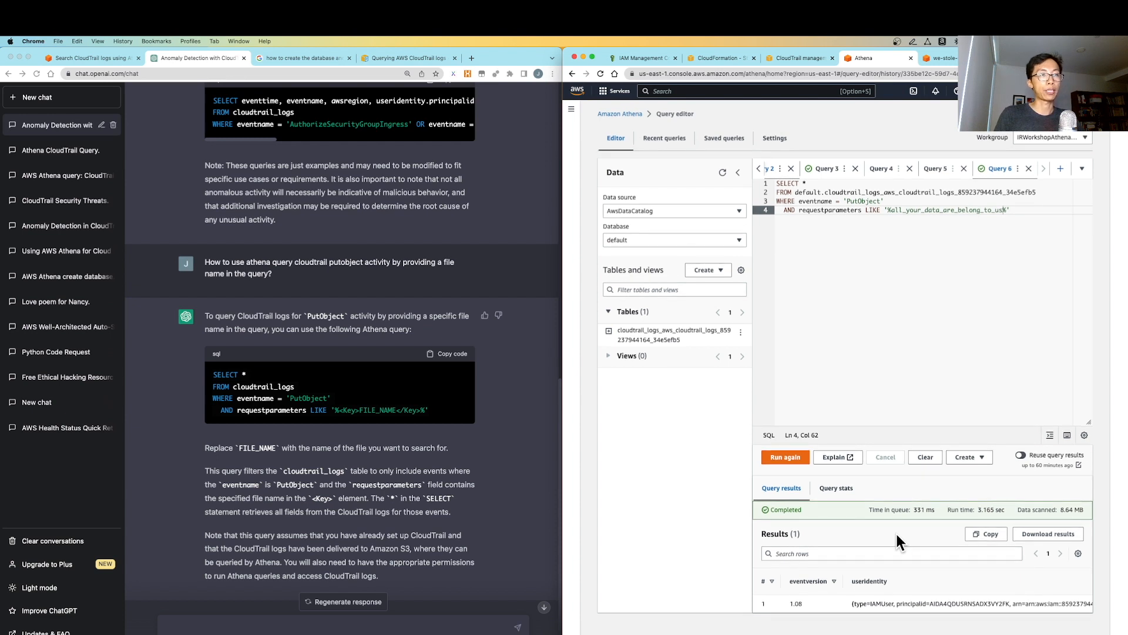
{"action": "scroll", "coordinate": [831, 605], "scroll_direction": "right", "scroll_amount": 2}
{"action": "scroll", "coordinate": [832, 605], "scroll_direction": "left", "scroll_amount": 3}
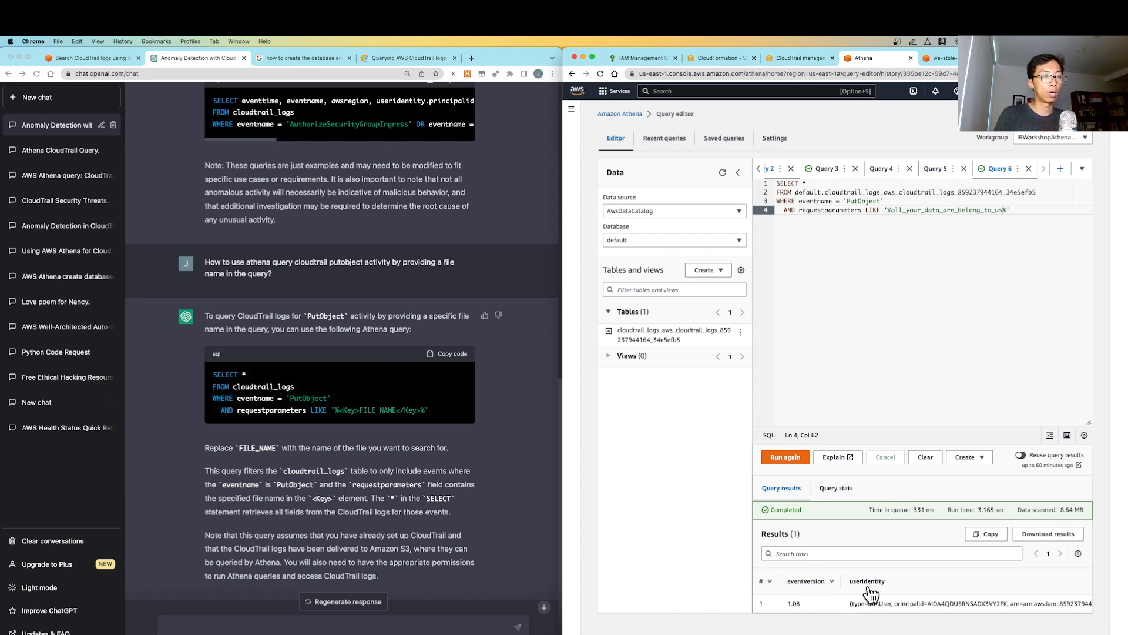
{"action": "scroll", "coordinate": [883, 592], "scroll_direction": "right", "scroll_amount": 10}
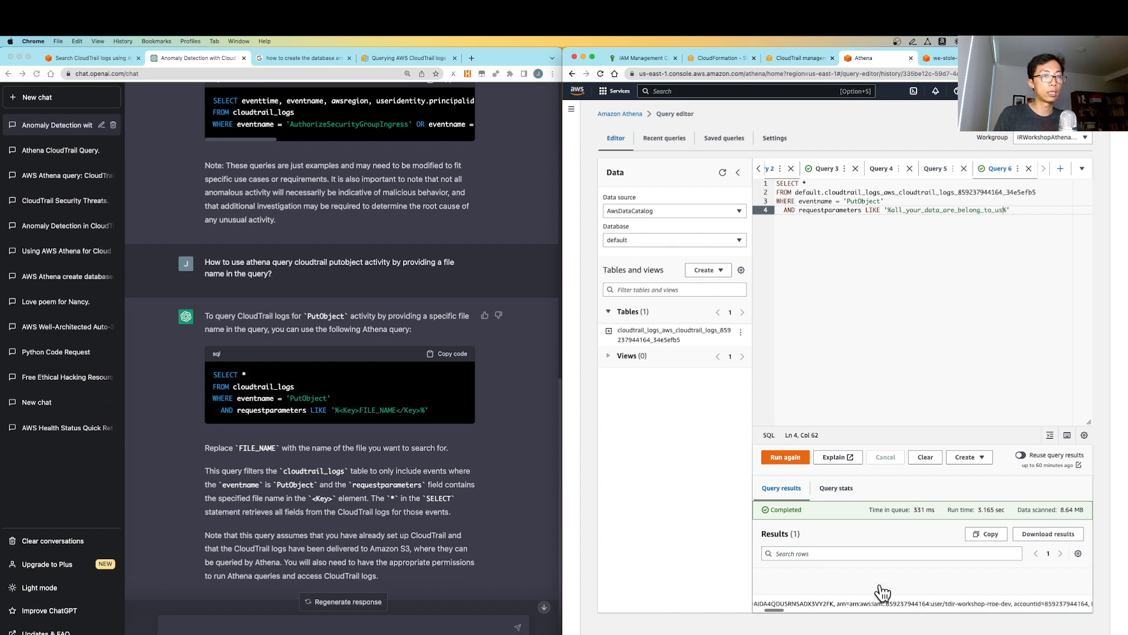
{"action": "scroll", "coordinate": [883, 592], "scroll_direction": "right", "scroll_amount": 10}
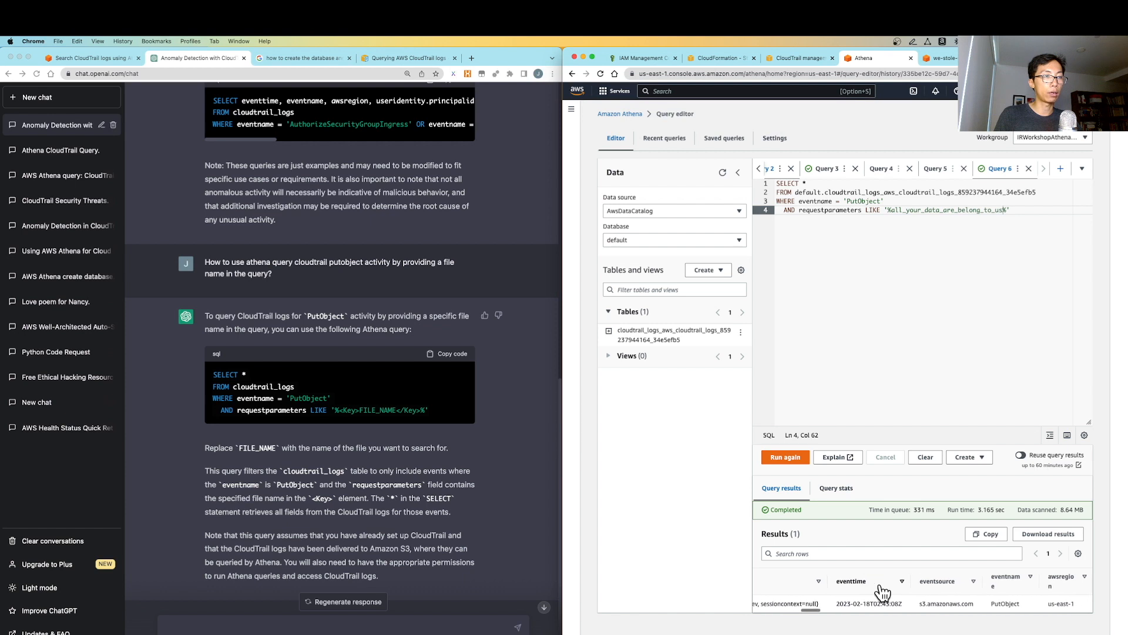
{"action": "scroll", "coordinate": [883, 592], "scroll_direction": "right", "scroll_amount": 5}
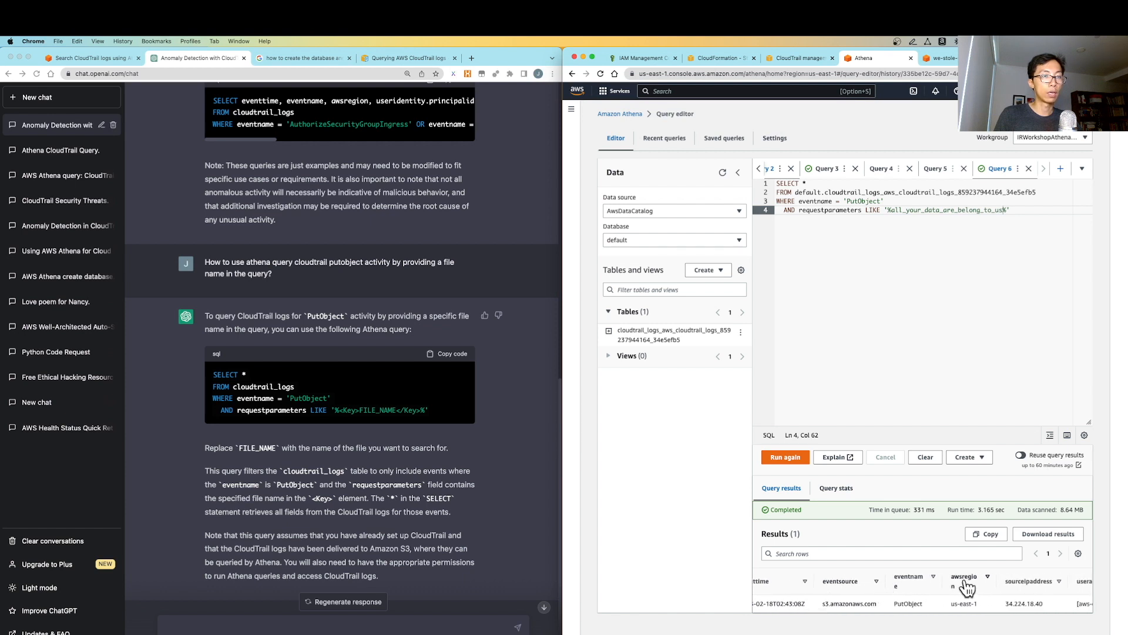
{"action": "scroll", "coordinate": [967, 587], "scroll_direction": "left", "scroll_amount": 8}
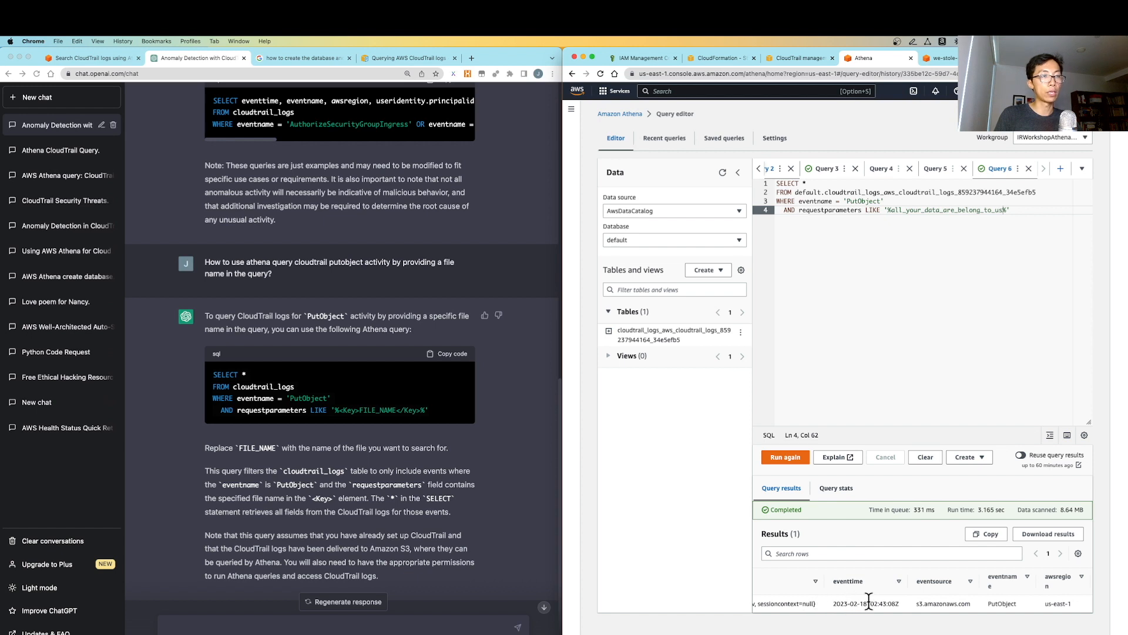
{"action": "left_click_drag", "start_coordinate": [832, 605], "coordinate": [907, 605]}
{"action": "scroll", "coordinate": [907, 605], "scroll_direction": "right", "scroll_amount": 2}
{"action": "scroll", "coordinate": [960, 601], "scroll_direction": "right", "scroll_amount": 2}
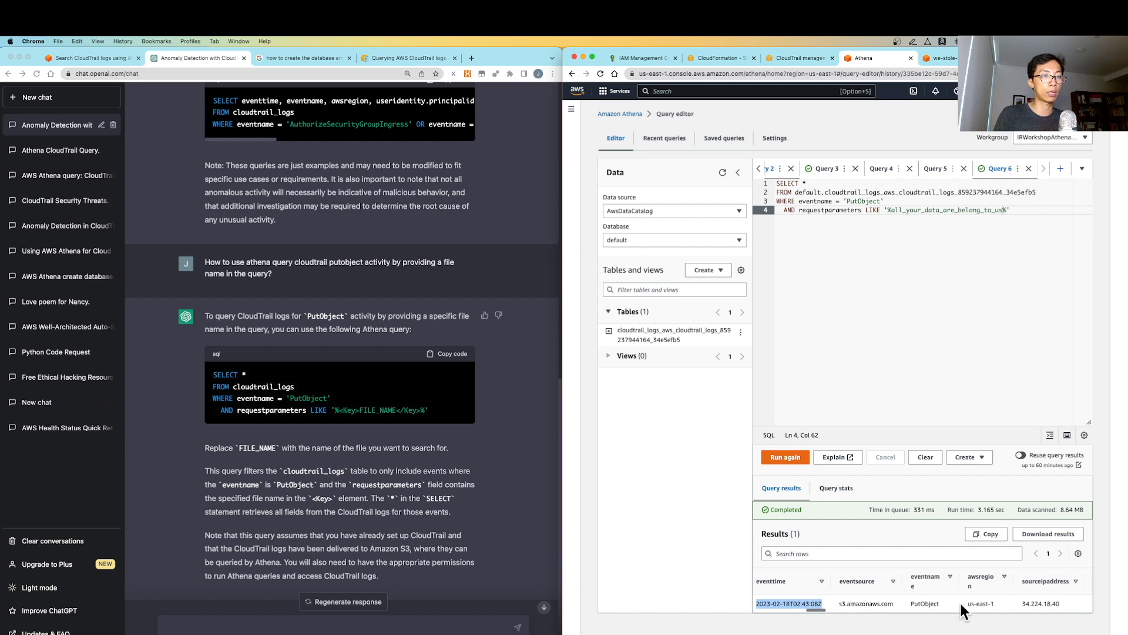
{"action": "double_click", "coordinate": [915, 603]}
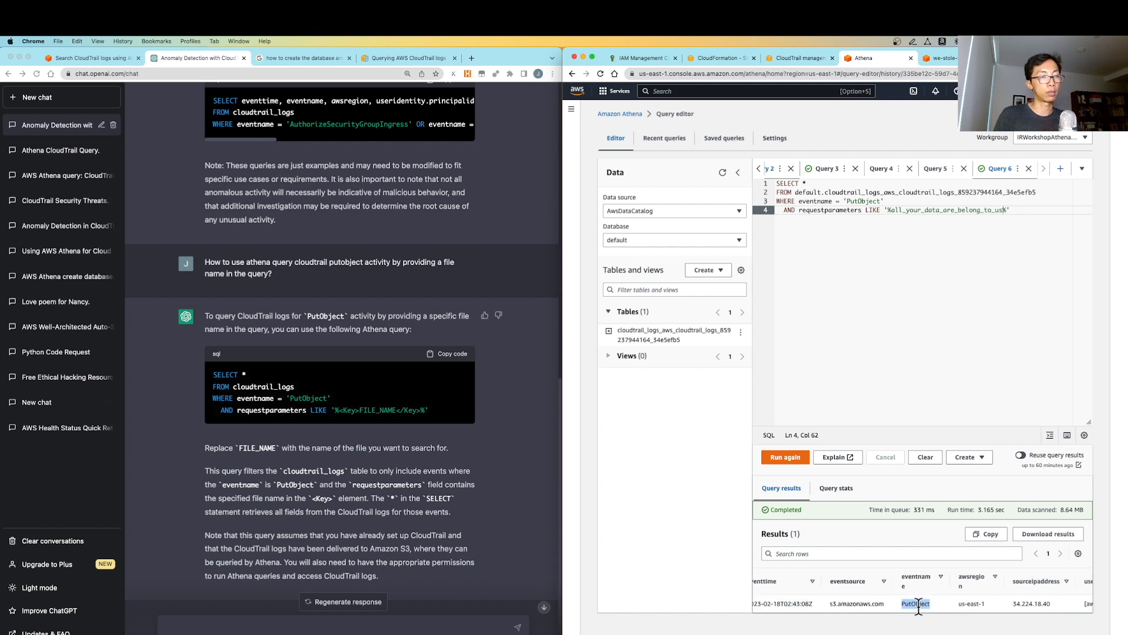
{"action": "scroll", "coordinate": [927, 604], "scroll_direction": "right", "scroll_amount": 3}
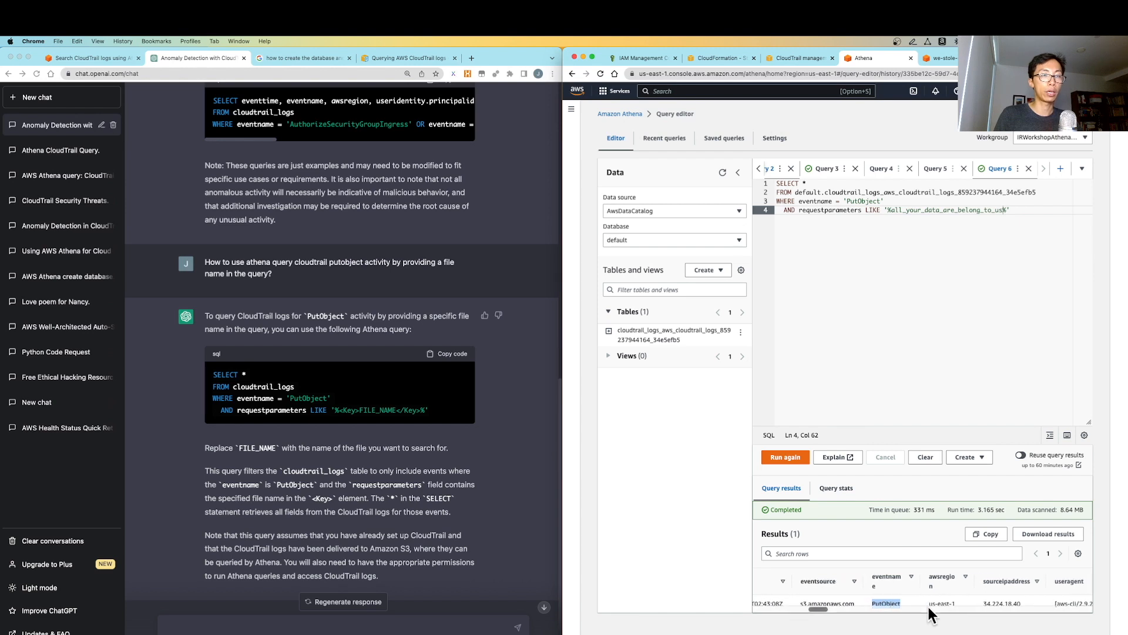
{"action": "scroll", "coordinate": [927, 605], "scroll_direction": "right", "scroll_amount": 2}
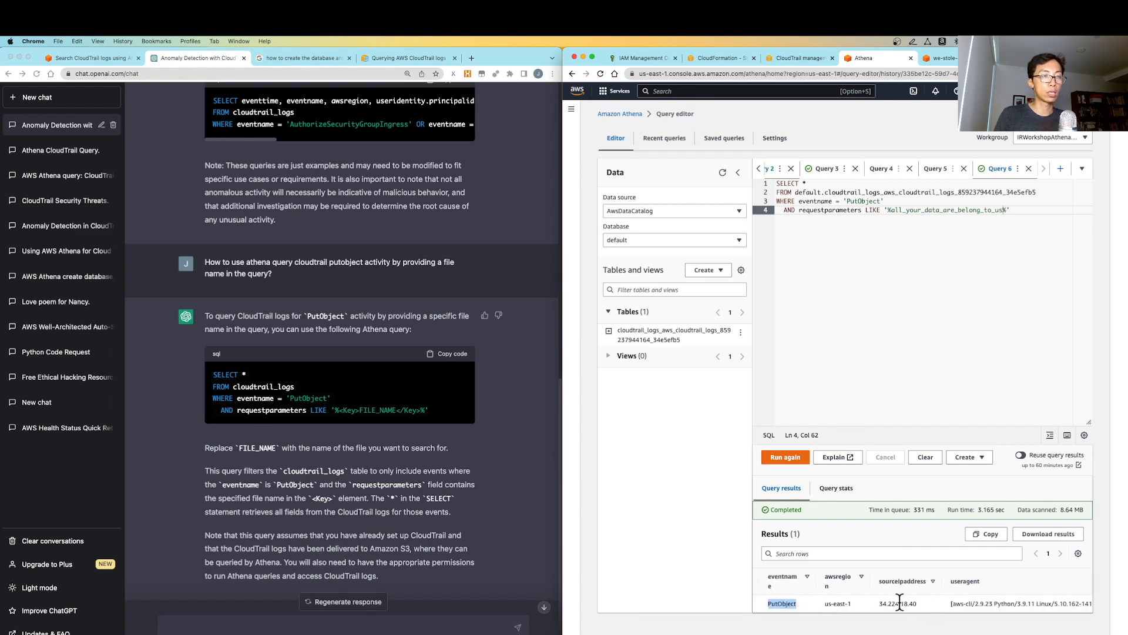
{"action": "scroll", "coordinate": [934, 598], "scroll_direction": "right", "scroll_amount": 1}
{"action": "scroll", "coordinate": [940, 599], "scroll_direction": "right", "scroll_amount": 4}
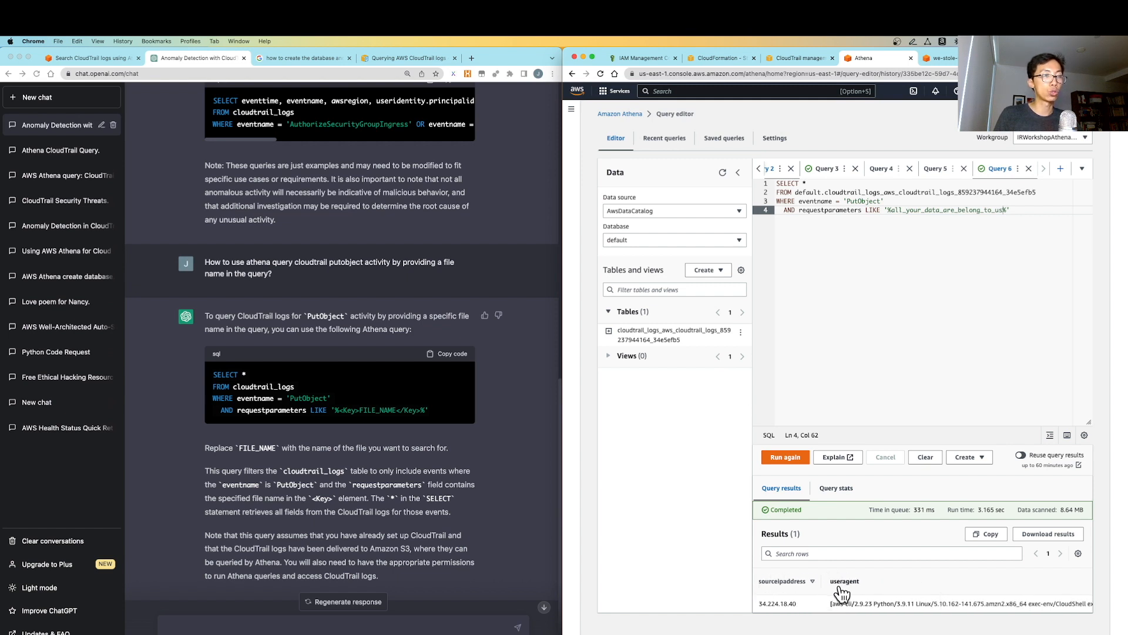
{"action": "scroll", "coordinate": [919, 594], "scroll_direction": "right", "scroll_amount": 1}
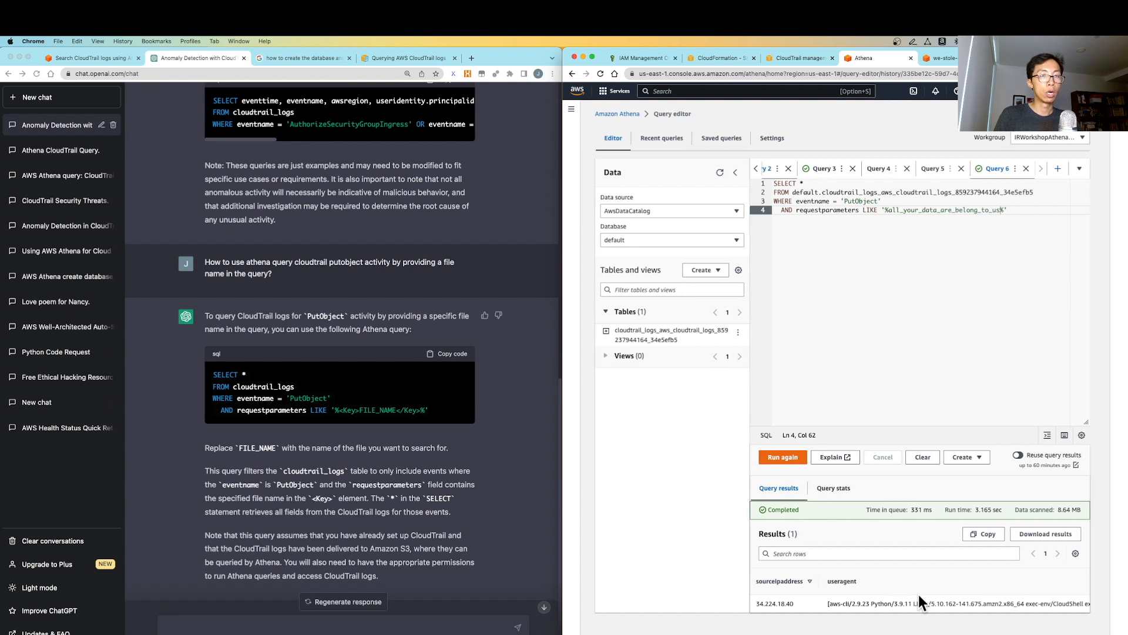
{"action": "scroll", "coordinate": [953, 600], "scroll_direction": "right", "scroll_amount": 10}
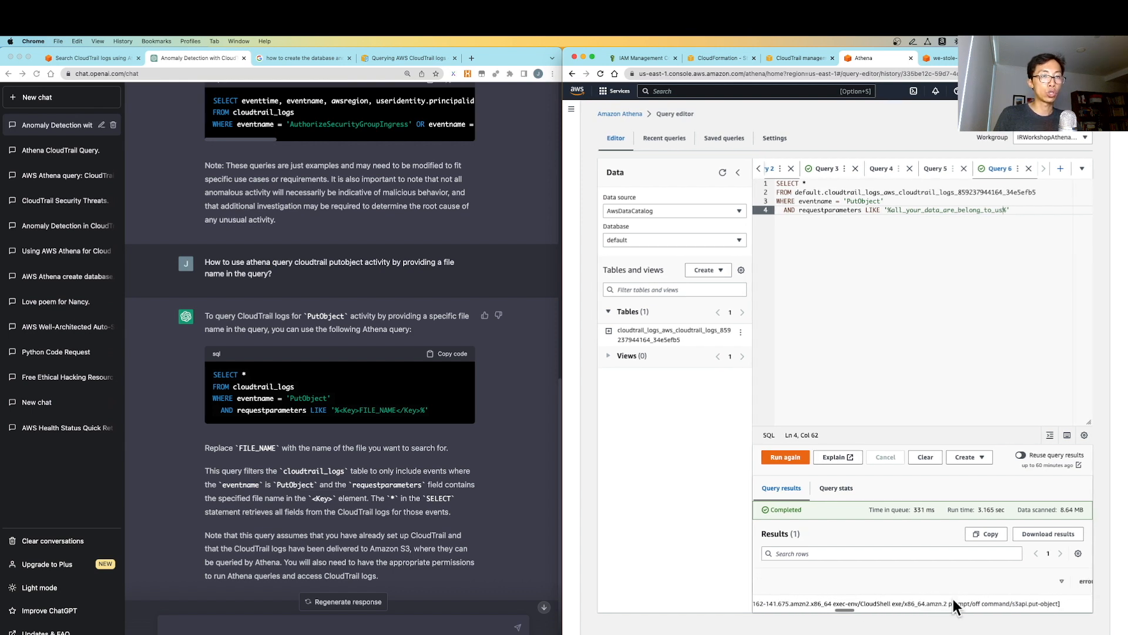
{"action": "scroll", "coordinate": [953, 599], "scroll_direction": "left", "scroll_amount": 7}
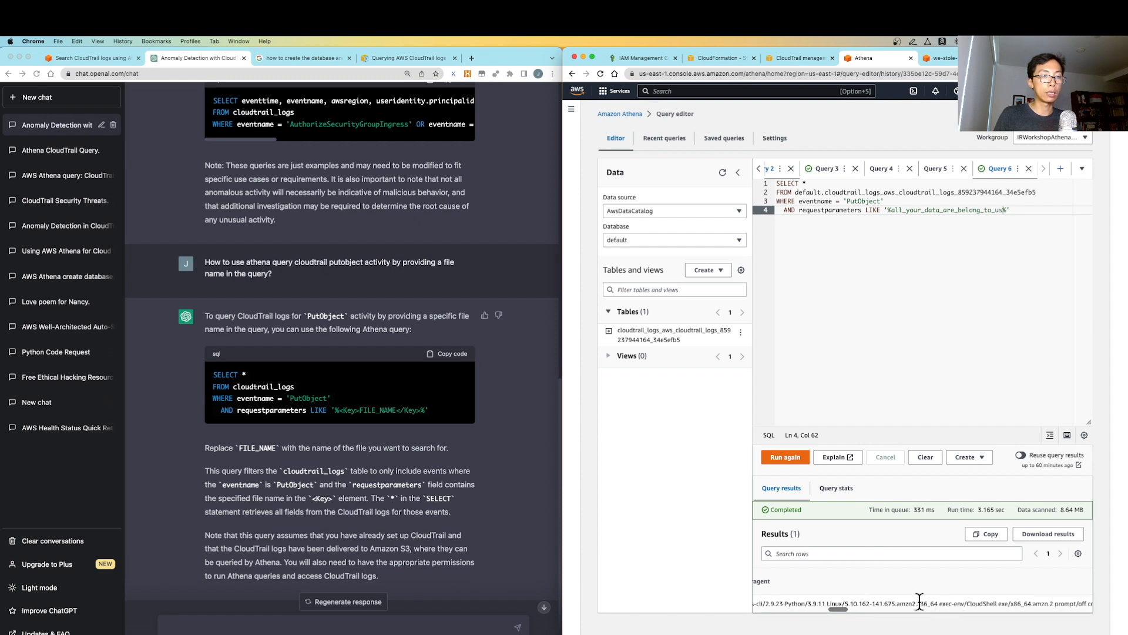
{"action": "scroll", "coordinate": [929, 599], "scroll_direction": "right", "scroll_amount": 2}
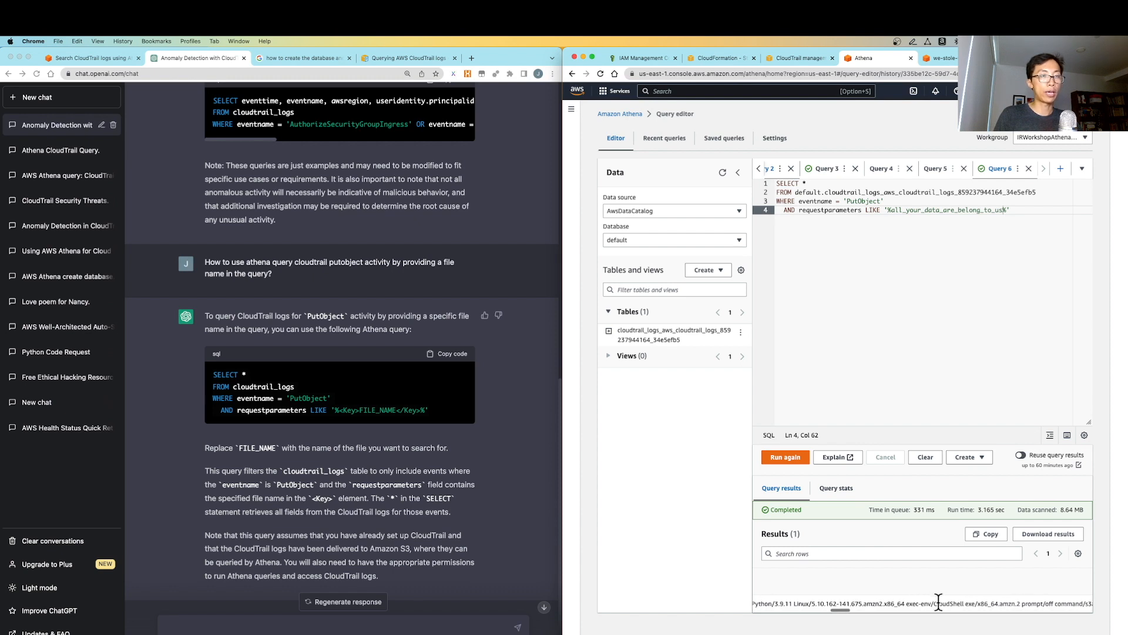
{"action": "left_click_drag", "start_coordinate": [935, 603], "coordinate": [977, 604]}
{"action": "scroll", "coordinate": [979, 604], "scroll_direction": "right", "scroll_amount": 6}
{"action": "scroll", "coordinate": [1002, 604], "scroll_direction": "right", "scroll_amount": 3}
{"action": "scroll", "coordinate": [1002, 605], "scroll_direction": "left", "scroll_amount": 3}
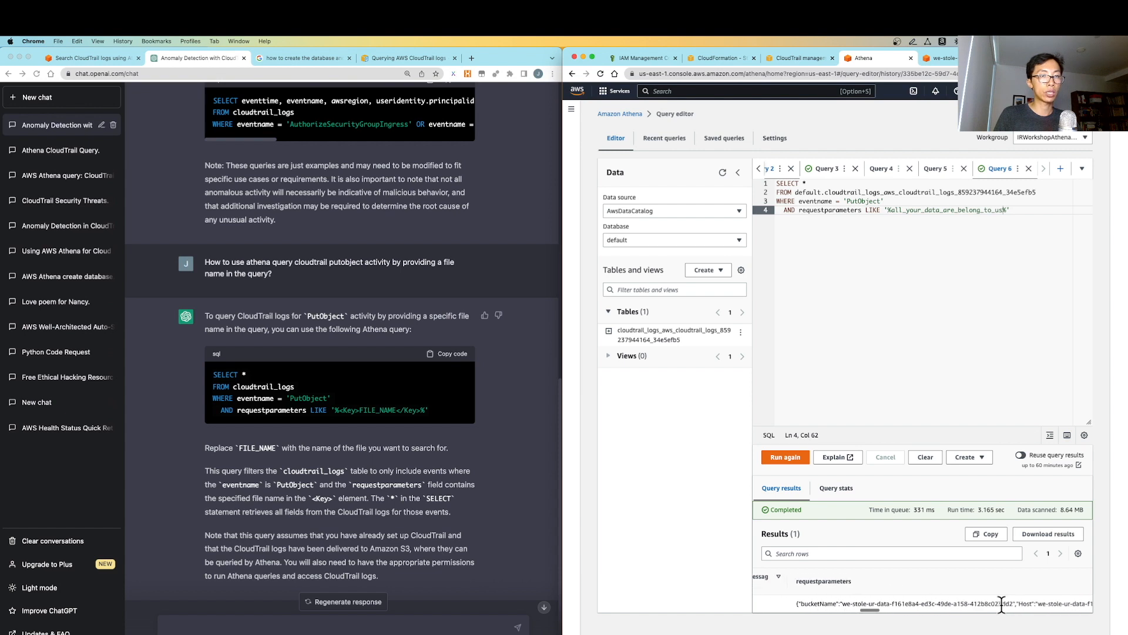
{"action": "scroll", "coordinate": [823, 604], "scroll_direction": "right", "scroll_amount": 5}
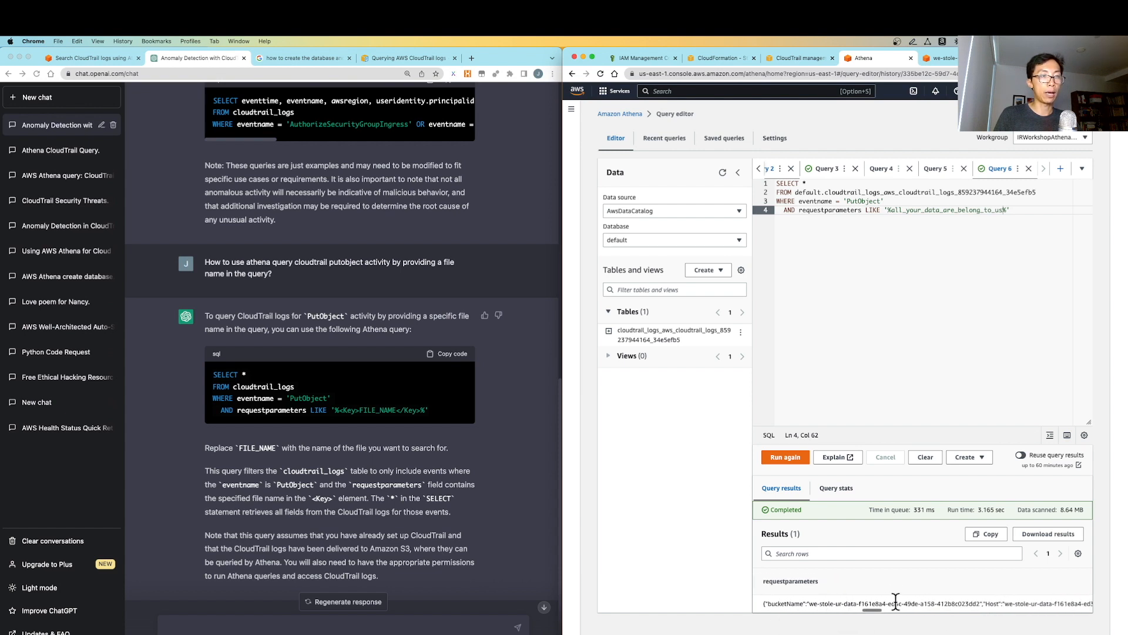
{"action": "scroll", "coordinate": [896, 602], "scroll_direction": "right", "scroll_amount": 10}
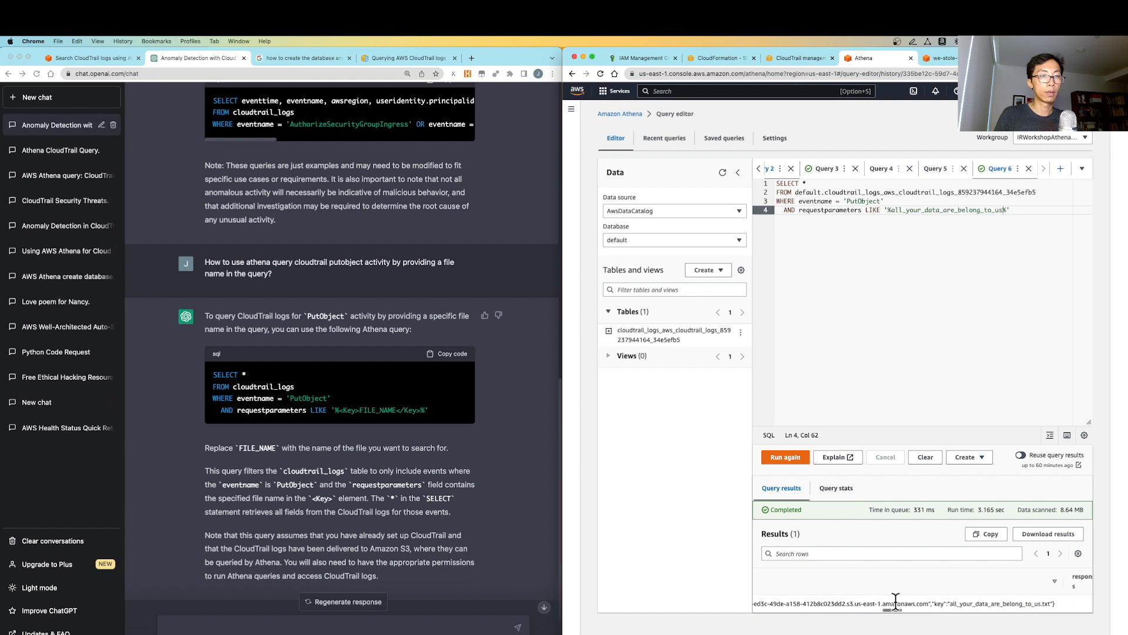
{"action": "scroll", "coordinate": [896, 603], "scroll_direction": "right", "scroll_amount": 2}
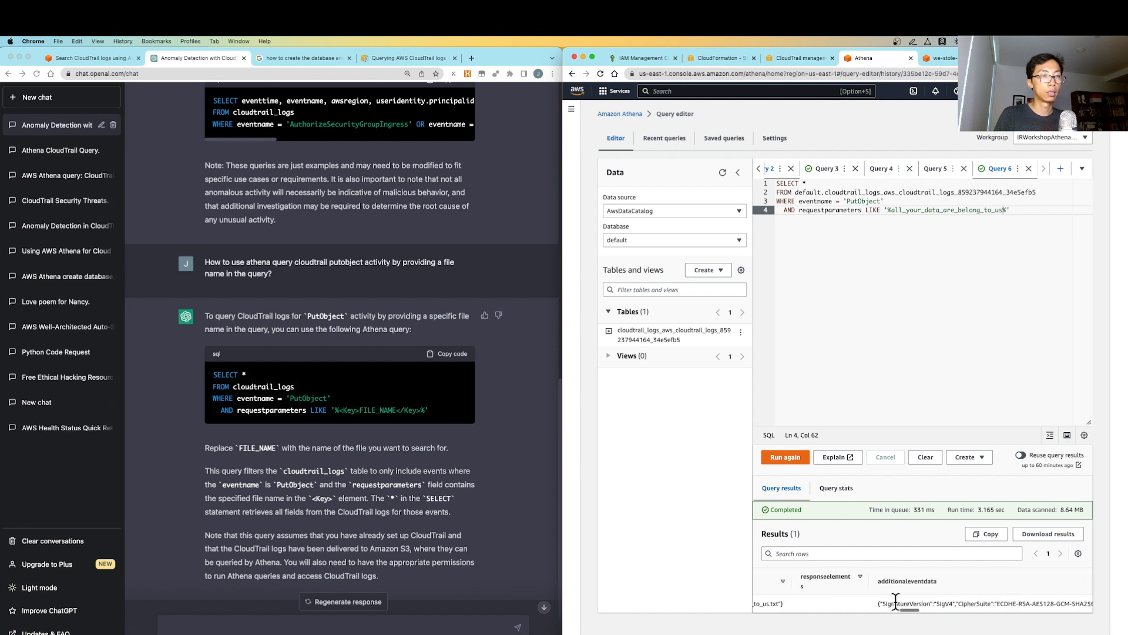
{"action": "scroll", "coordinate": [955, 594], "scroll_direction": "right", "scroll_amount": 7}
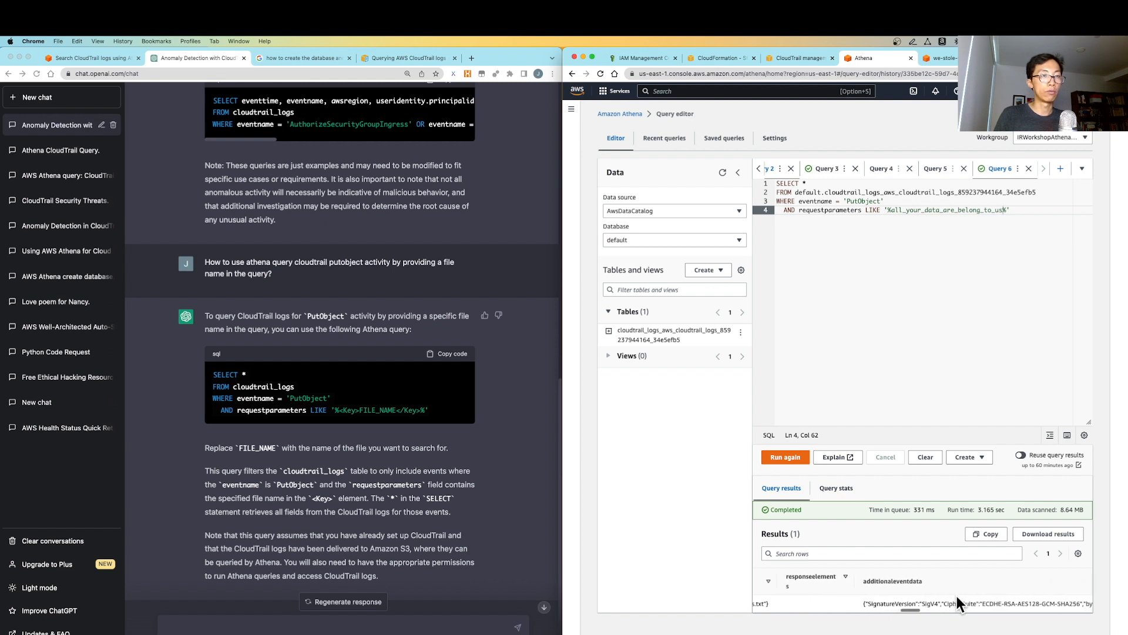
{"action": "scroll", "coordinate": [956, 596], "scroll_direction": "right", "scroll_amount": 18}
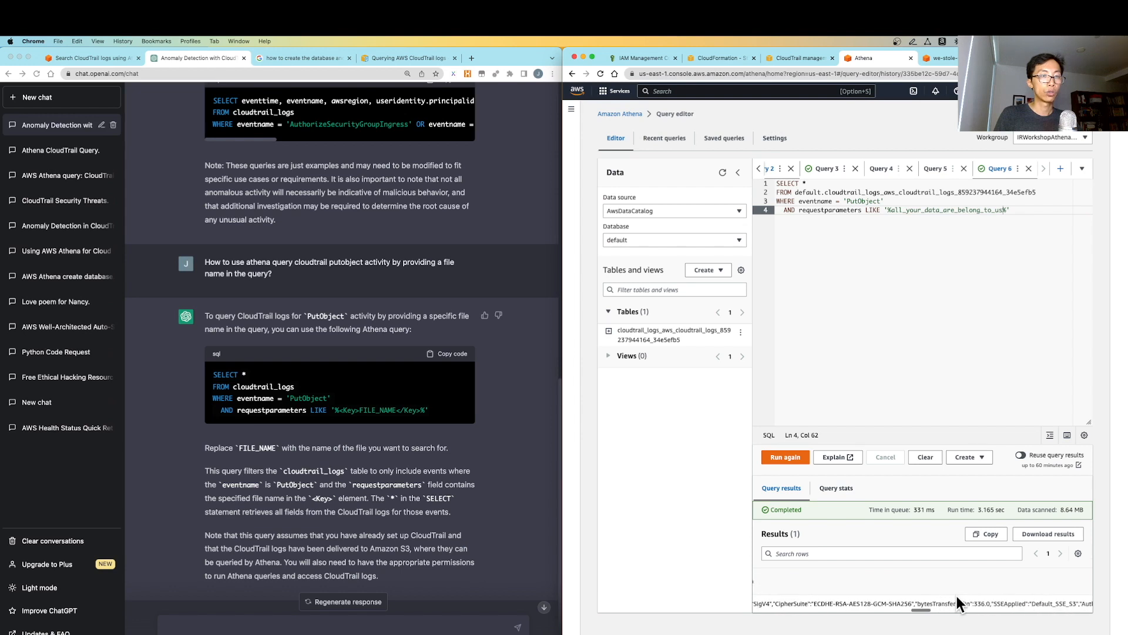
{"action": "scroll", "coordinate": [957, 596], "scroll_direction": "right", "scroll_amount": 12}
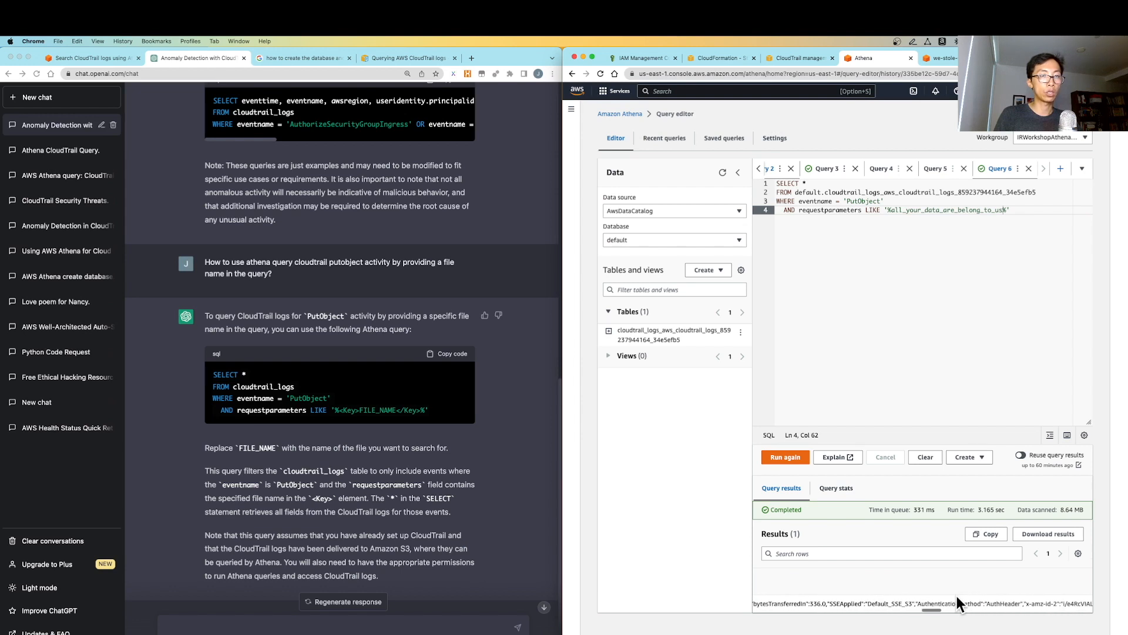
{"action": "scroll", "coordinate": [957, 597], "scroll_direction": "right", "scroll_amount": 15}
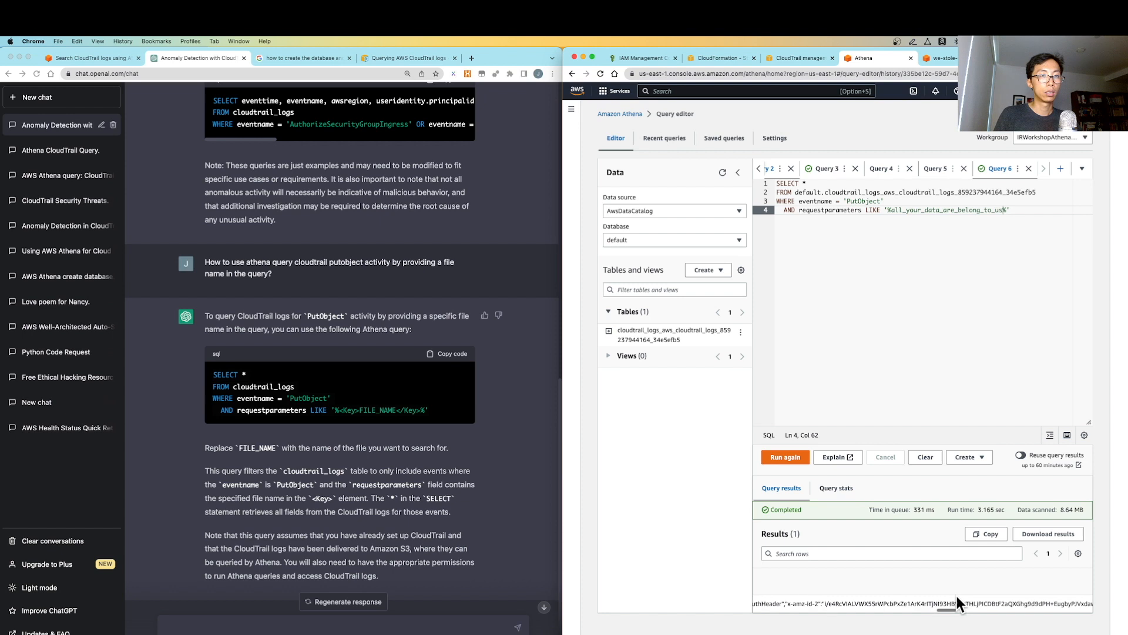
{"action": "scroll", "coordinate": [957, 596], "scroll_direction": "right", "scroll_amount": 15}
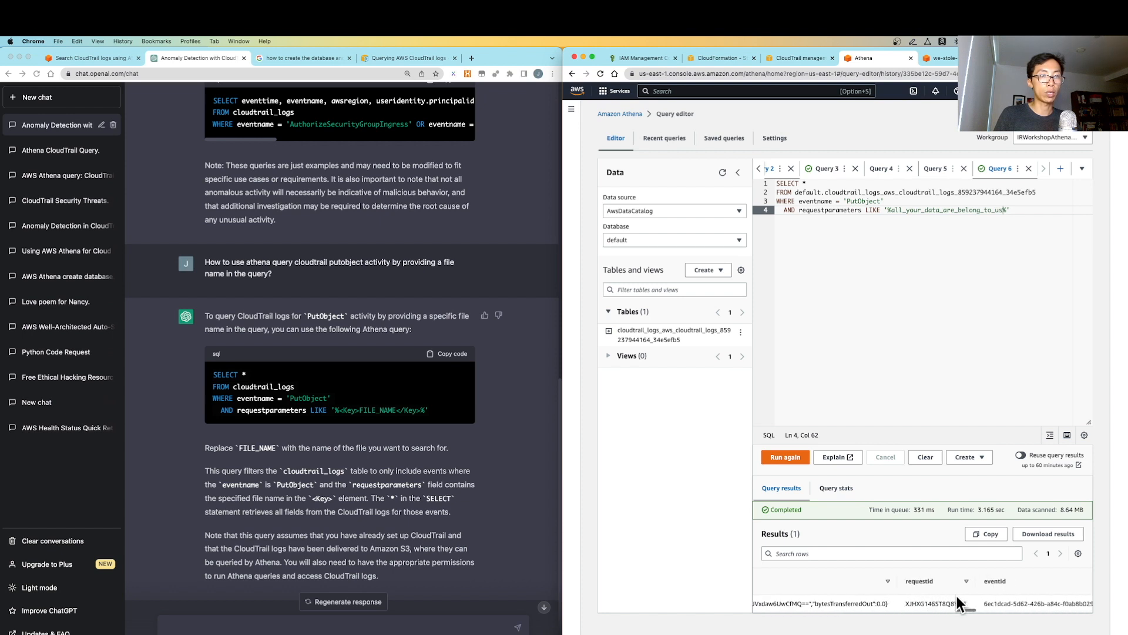
{"action": "scroll", "coordinate": [957, 599], "scroll_direction": "right", "scroll_amount": 15}
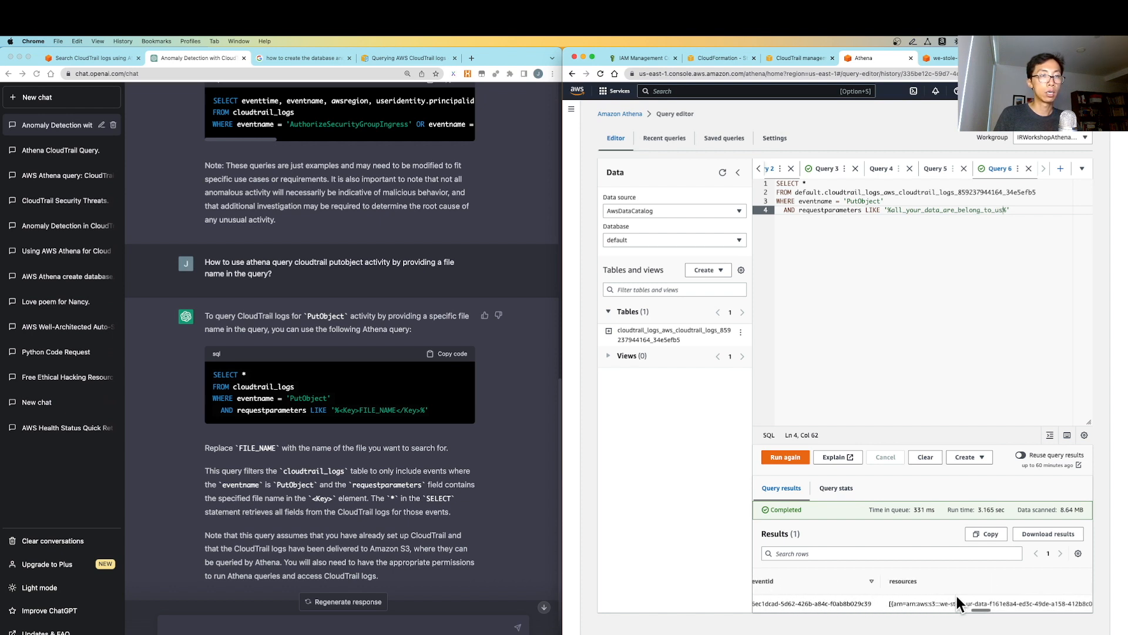
{"action": "scroll", "coordinate": [957, 596], "scroll_direction": "right", "scroll_amount": 10}
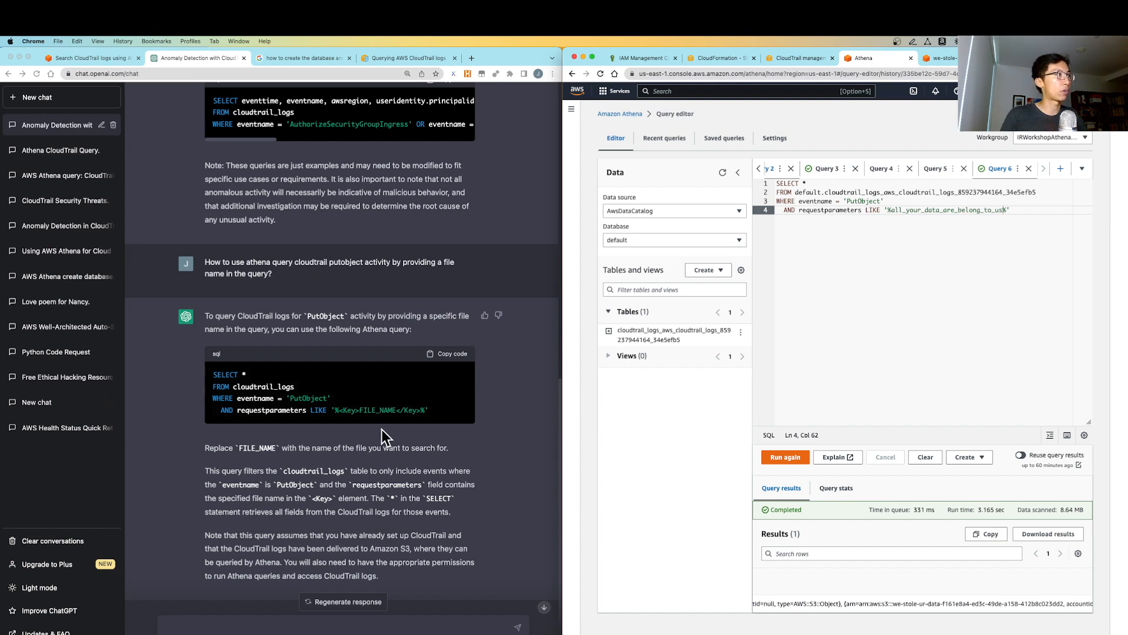
{"action": "left_click", "coordinate": [277, 265]}
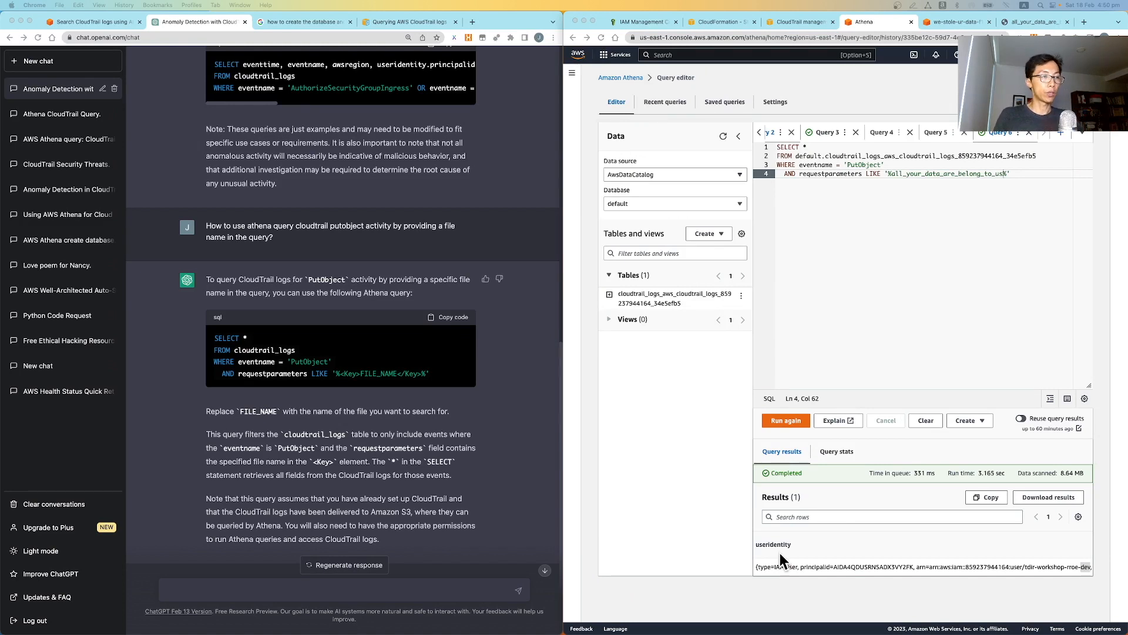
Copy the workshop IAM user name from the result's useridentity ARN
{"action": "scroll", "coordinate": [795, 566], "scroll_direction": "left", "scroll_amount": 3}
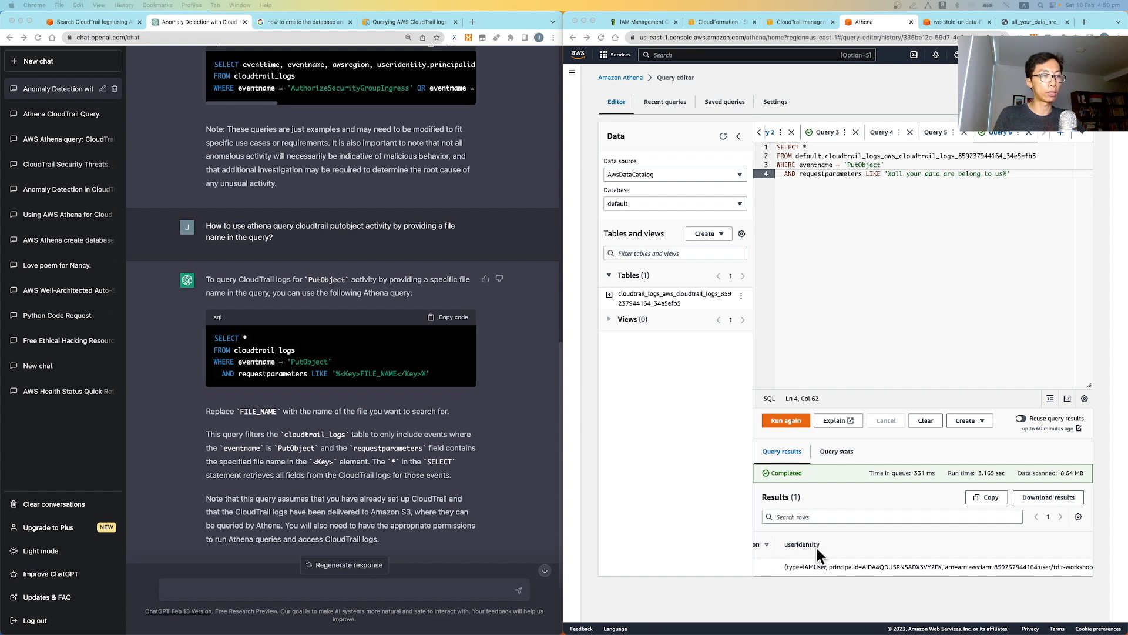
{"action": "scroll", "coordinate": [946, 564], "scroll_direction": "right", "scroll_amount": 5}
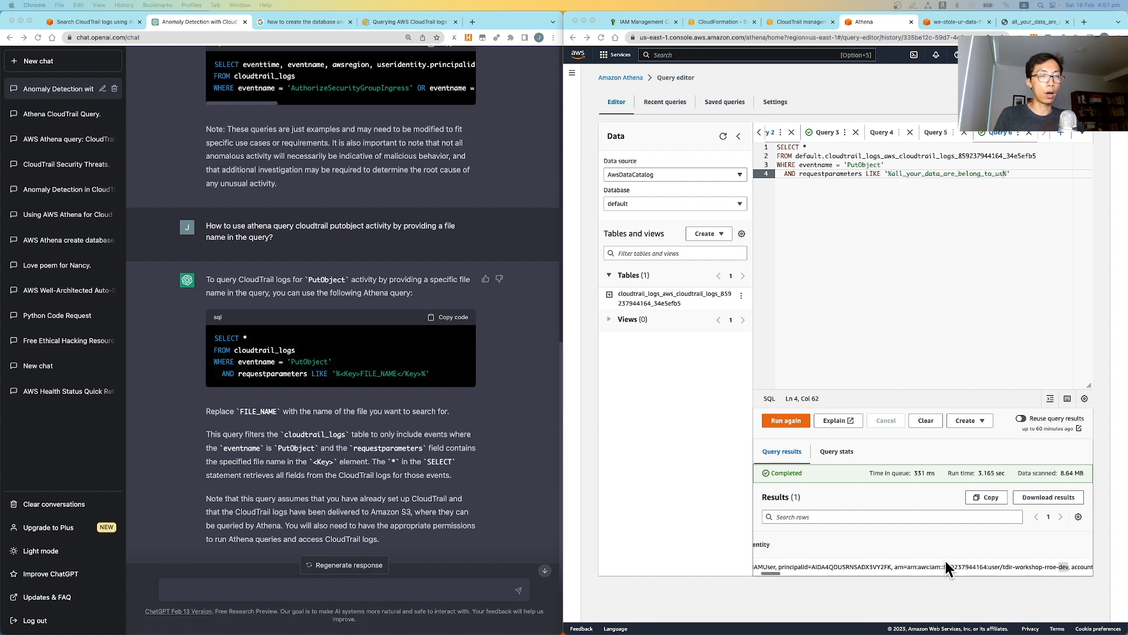
{"action": "left_click", "coordinate": [980, 569]}
{"action": "left_click_drag", "start_coordinate": [976, 569], "coordinate": [1034, 568]}
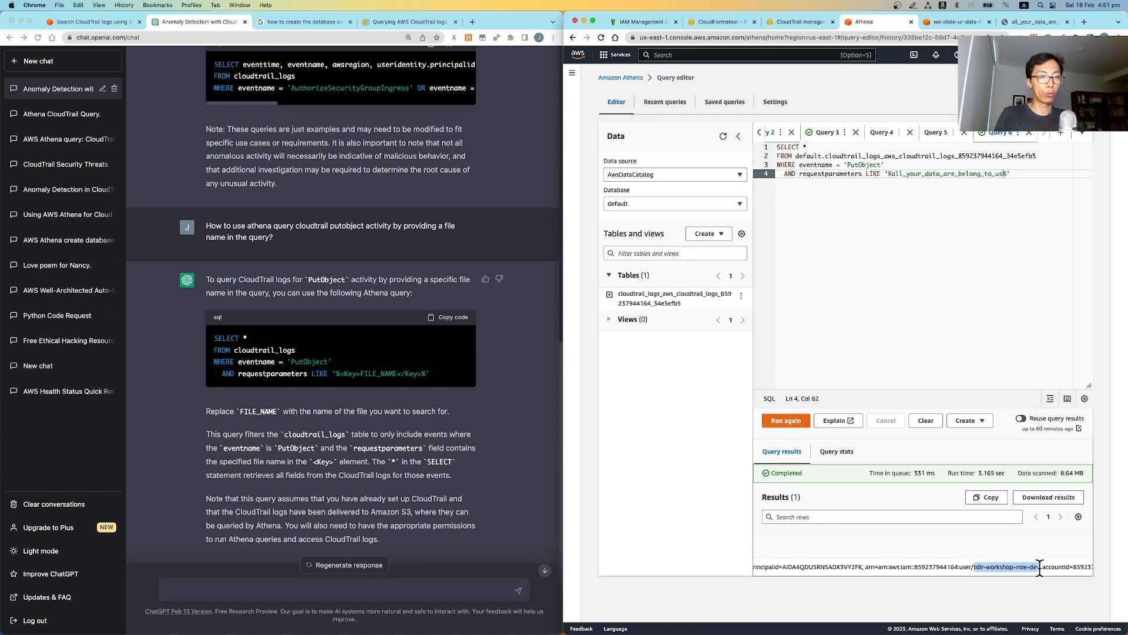
{"action": "scroll", "coordinate": [1063, 572], "scroll_direction": "right", "scroll_amount": 1}
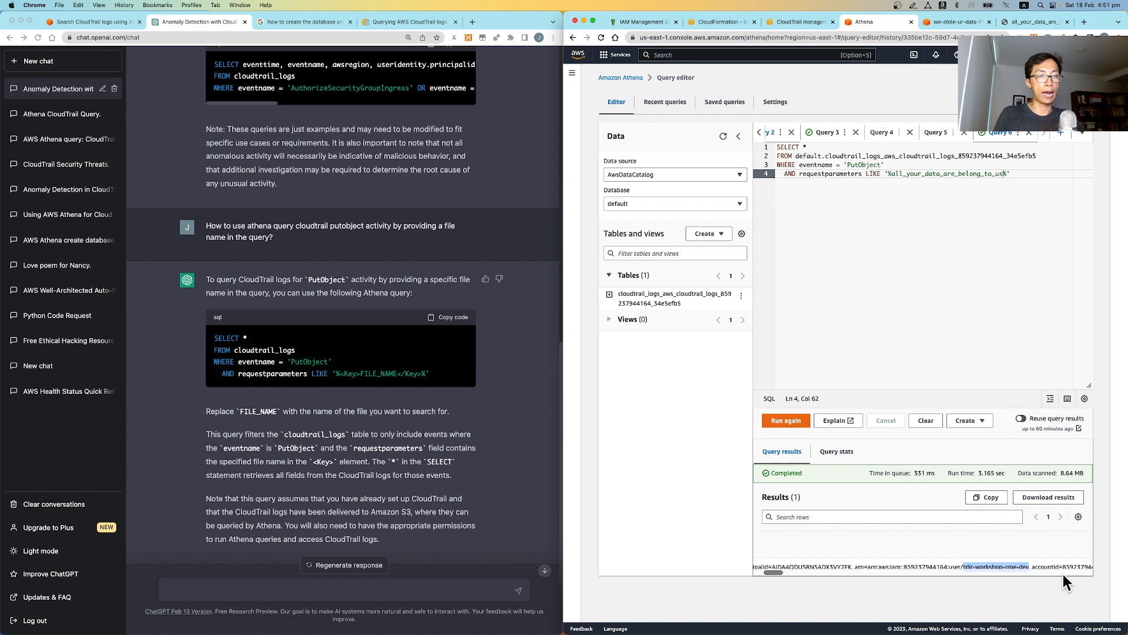
{"action": "key", "text": "super+c"}
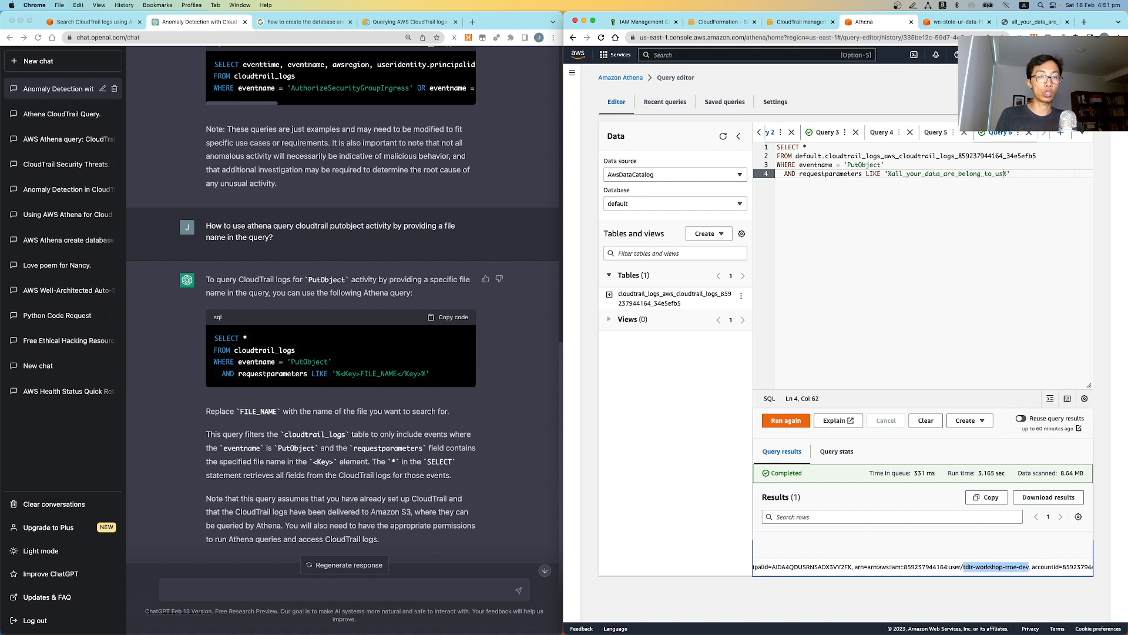
{"action": "key", "text": "super+Tab"}
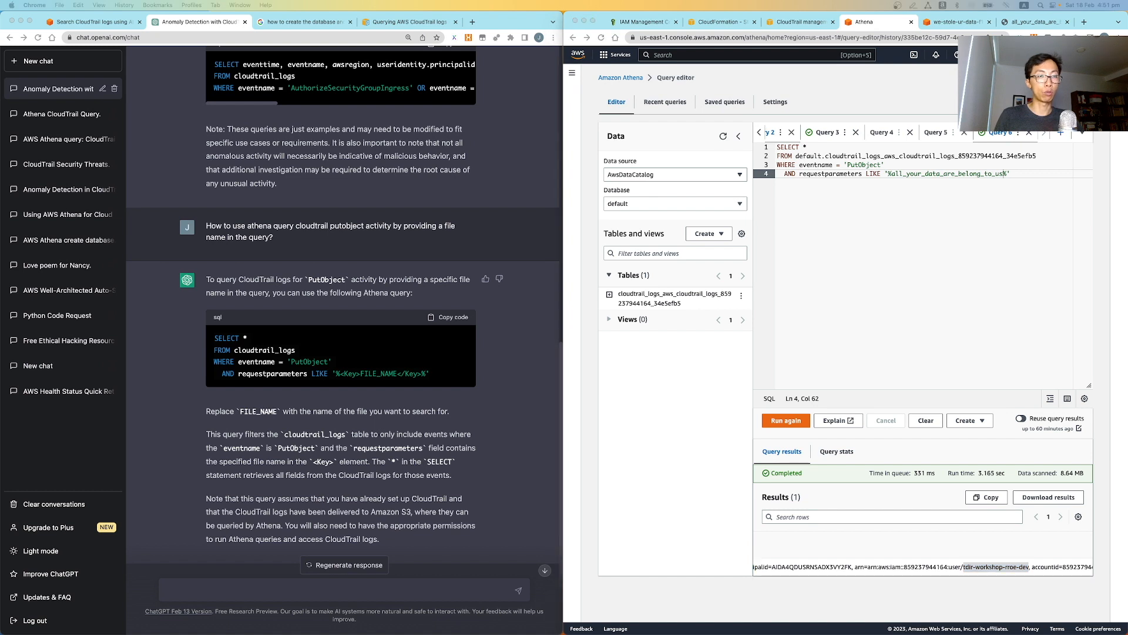
Ask ChatGPT how to query all CloudTrail events for the pasted IAM user name
{"action": "left_click", "coordinate": [200, 588]}
{"action": "type", "text": "how"}
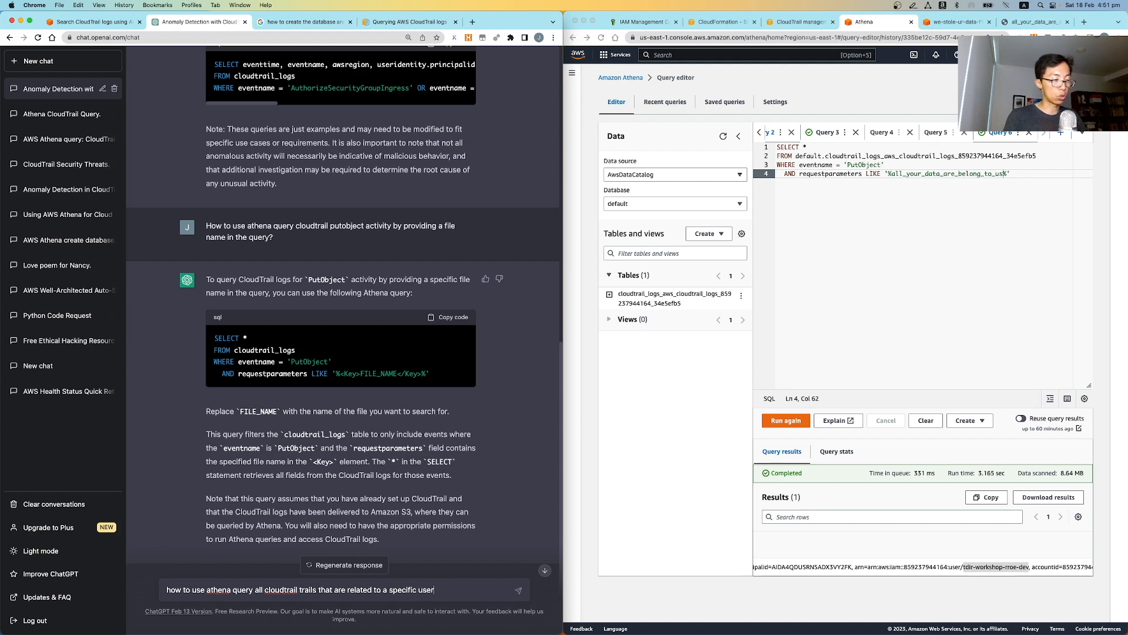
{"action": "key", "text": "super+v"}
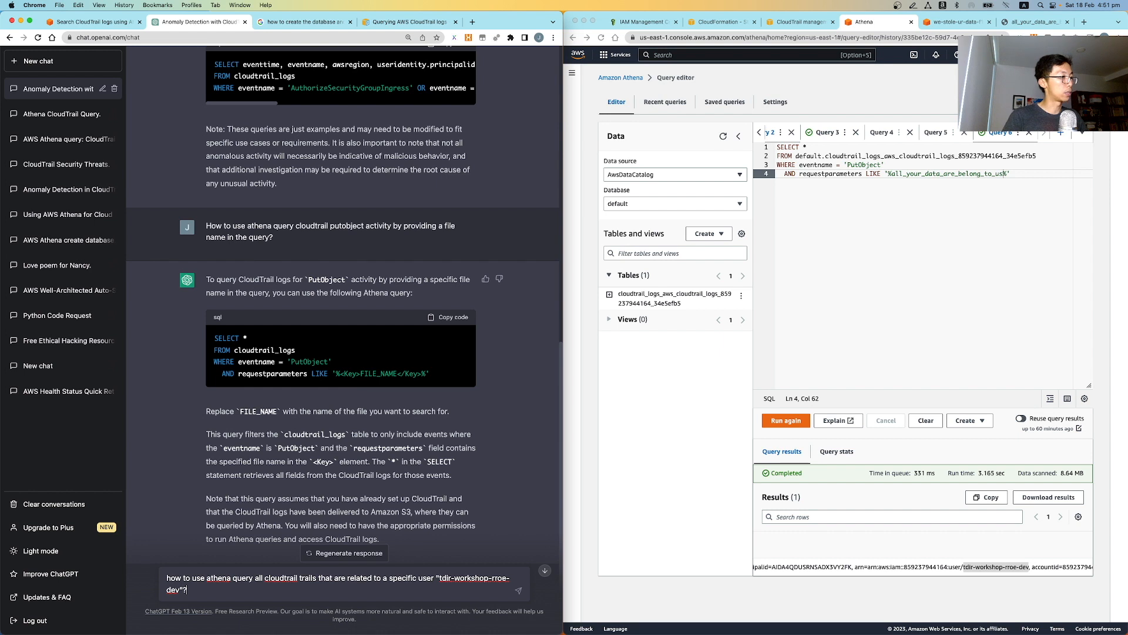
{"action": "key", "text": "Return"}
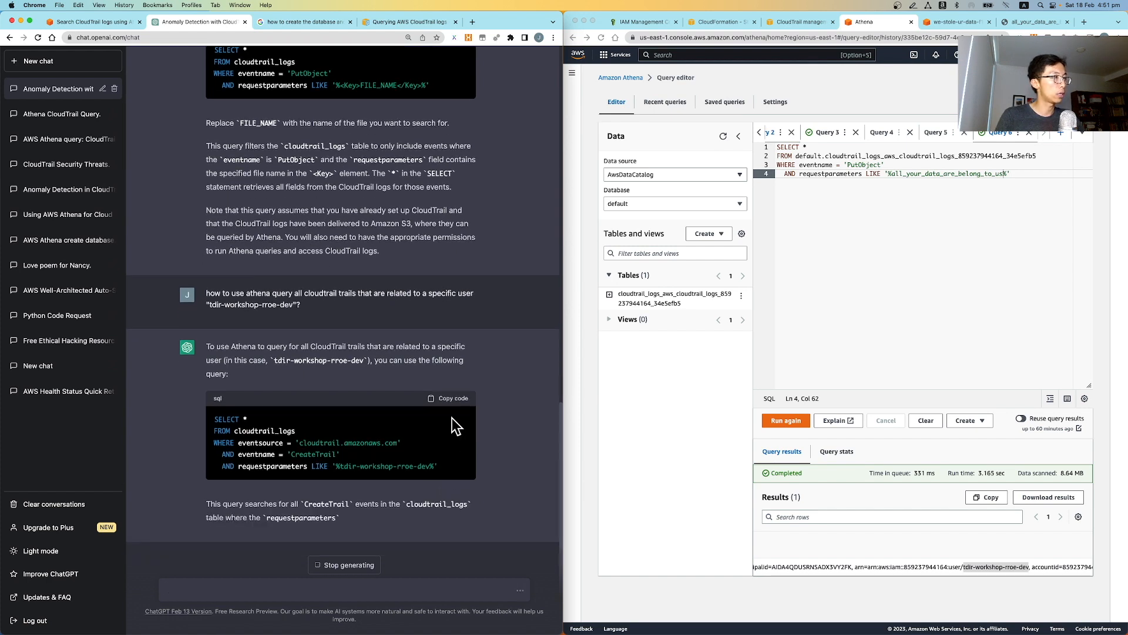
Paste ChatGPT's CreateTrail query into Athena using the full CloudTrail logs table name
{"action": "left_click", "coordinate": [451, 401]}
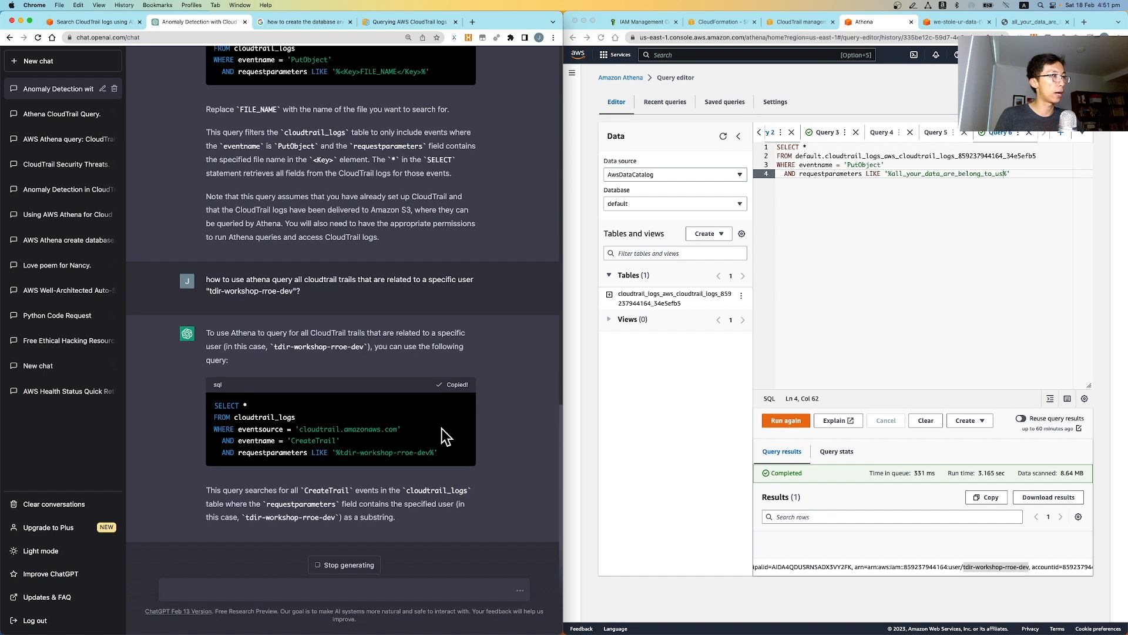
{"action": "left_click", "coordinate": [950, 198]}
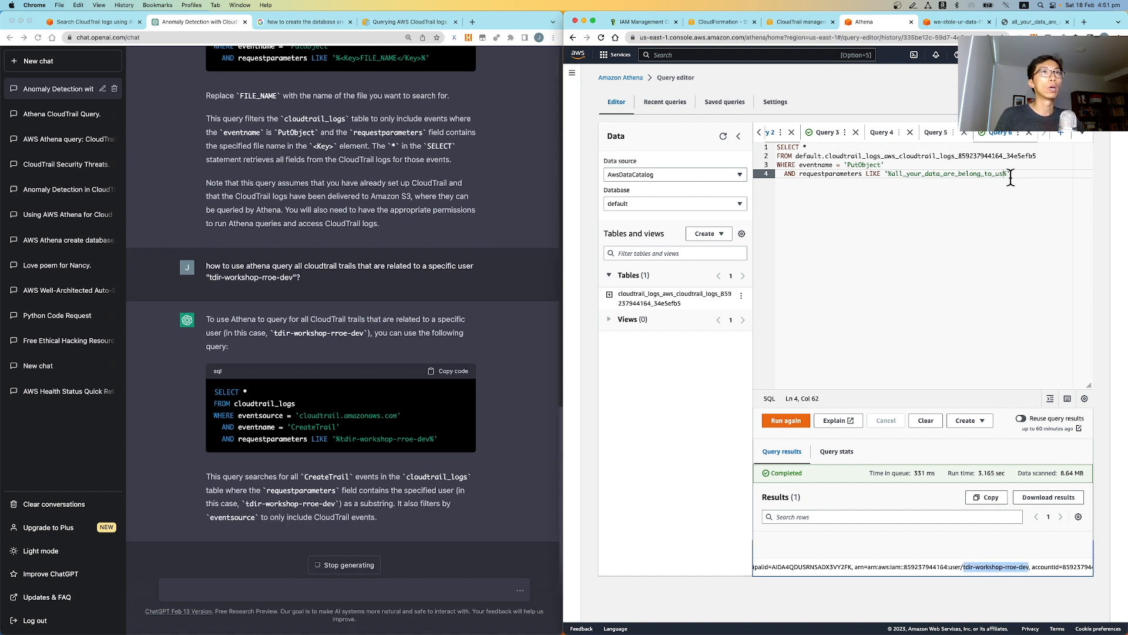
{"action": "key", "text": "super+a"}
{"action": "key", "text": "super+v"}
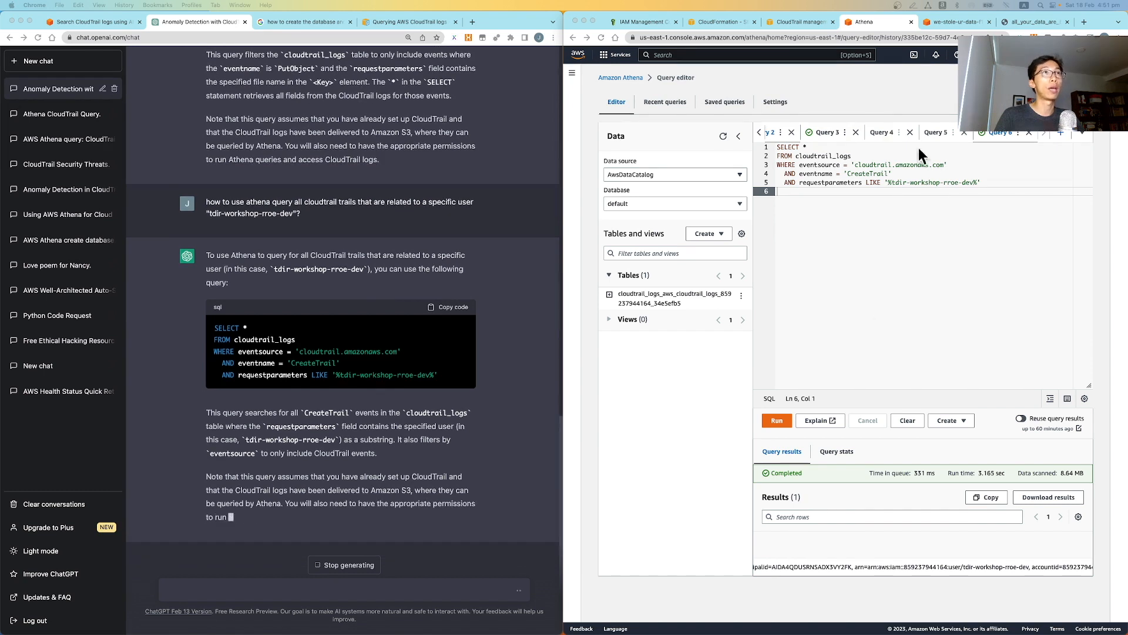
{"action": "left_click", "coordinate": [829, 155]}
{"action": "double_click", "coordinate": [828, 156]}
{"action": "key", "text": "super+v"}
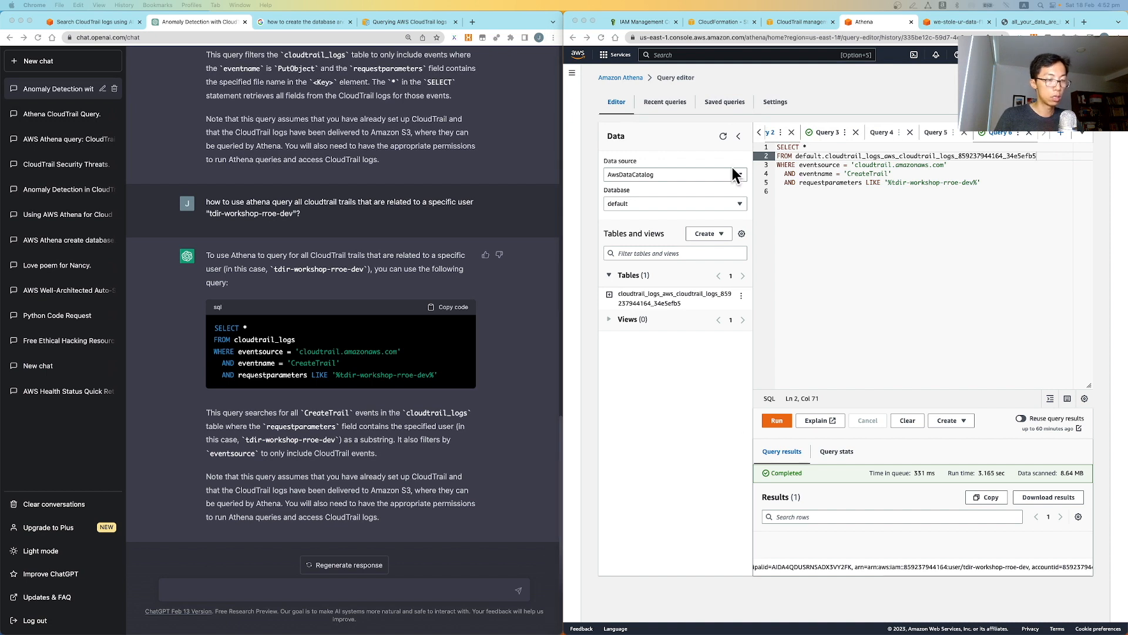
Copy the user name from the LIKE filter and run the query, which returns zero results
{"action": "left_click", "coordinate": [890, 183]}
{"action": "left_click", "coordinate": [973, 182], "text": "shift"}
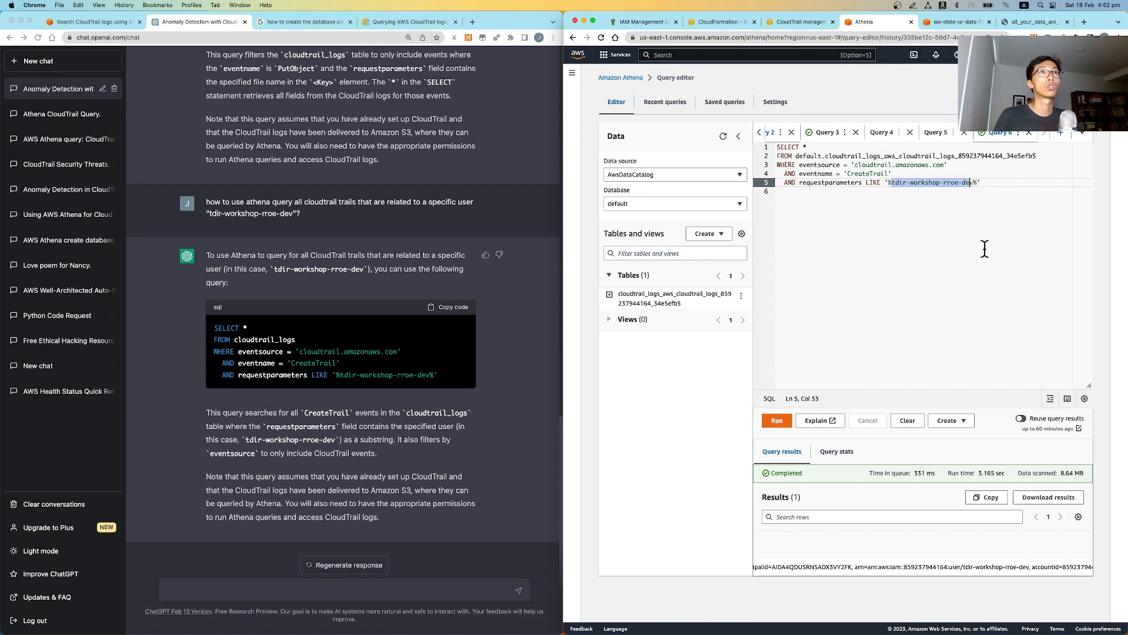
{"action": "key", "text": "super+c"}
{"action": "left_click", "coordinate": [974, 183]}
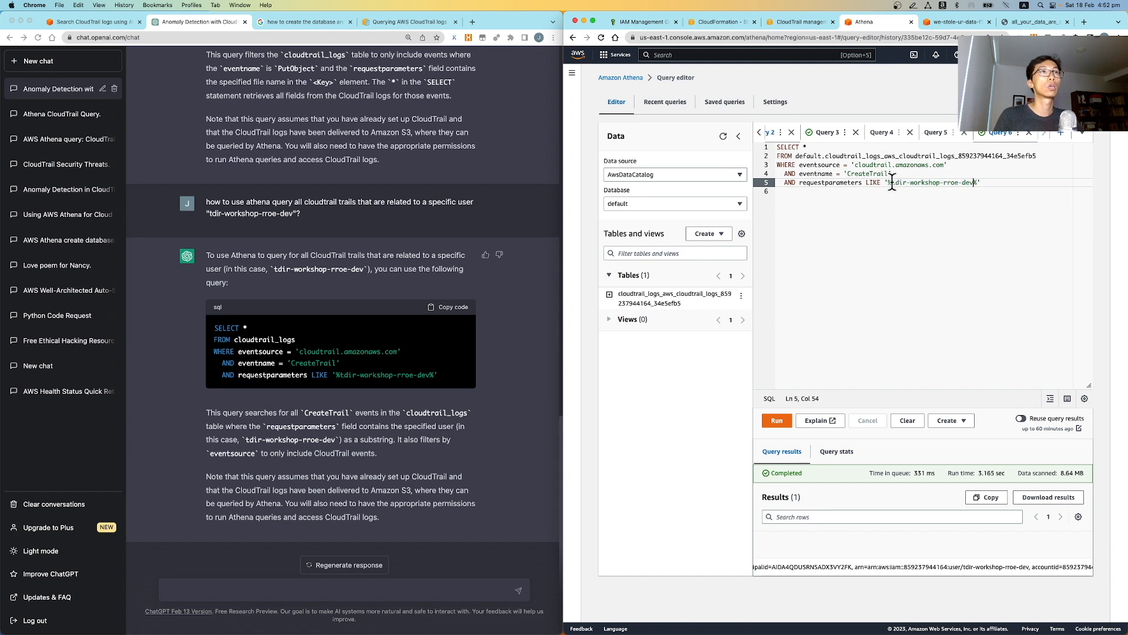
{"action": "left_click", "coordinate": [771, 422]}
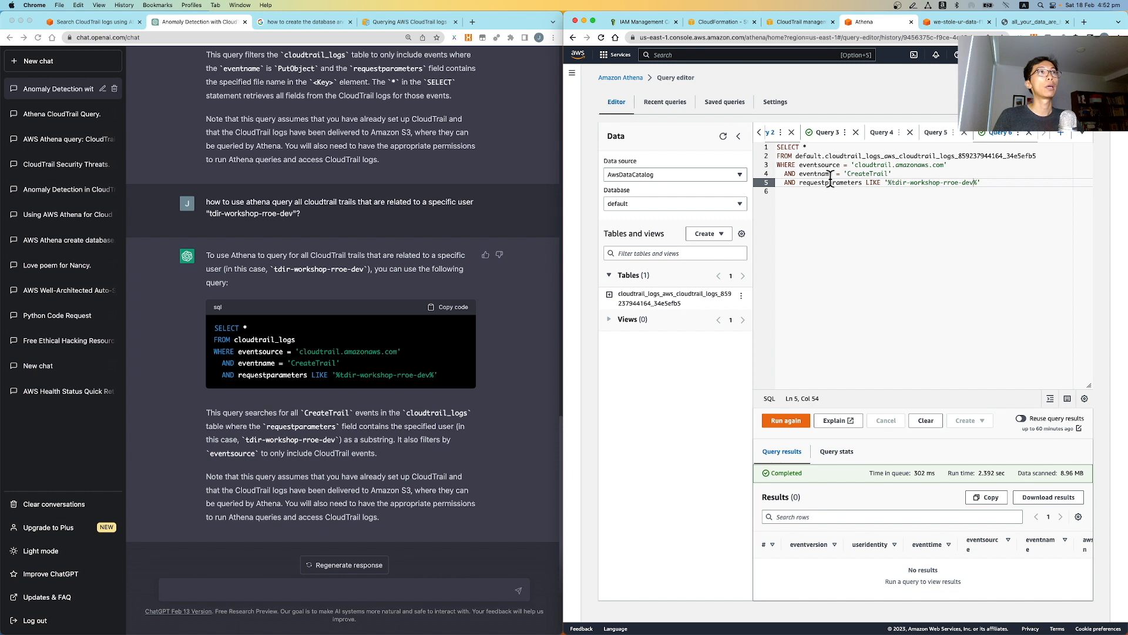
Delete the eventname = 'CreateTrail' condition and rerun the query, which still returns nothing
{"action": "left_click", "coordinate": [786, 174]}
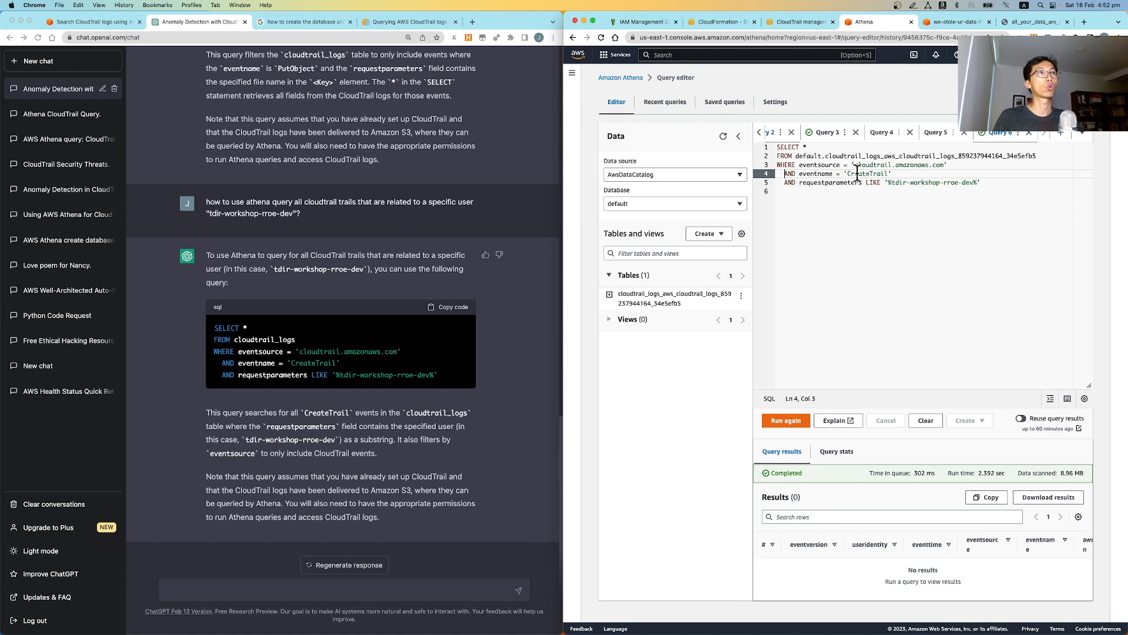
{"action": "left_click", "coordinate": [897, 174]}
{"action": "key", "text": "shift+Home"}
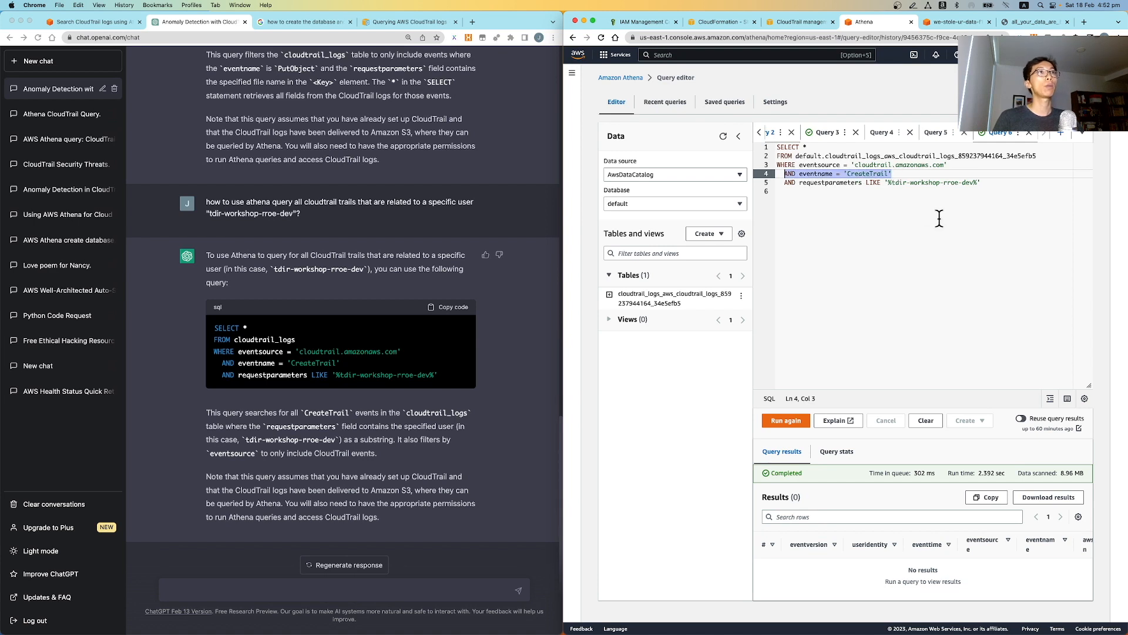
{"action": "key", "text": "BackSpace"}
{"action": "key", "text": "BackSpace"}
{"action": "key", "text": "BackSpace"}
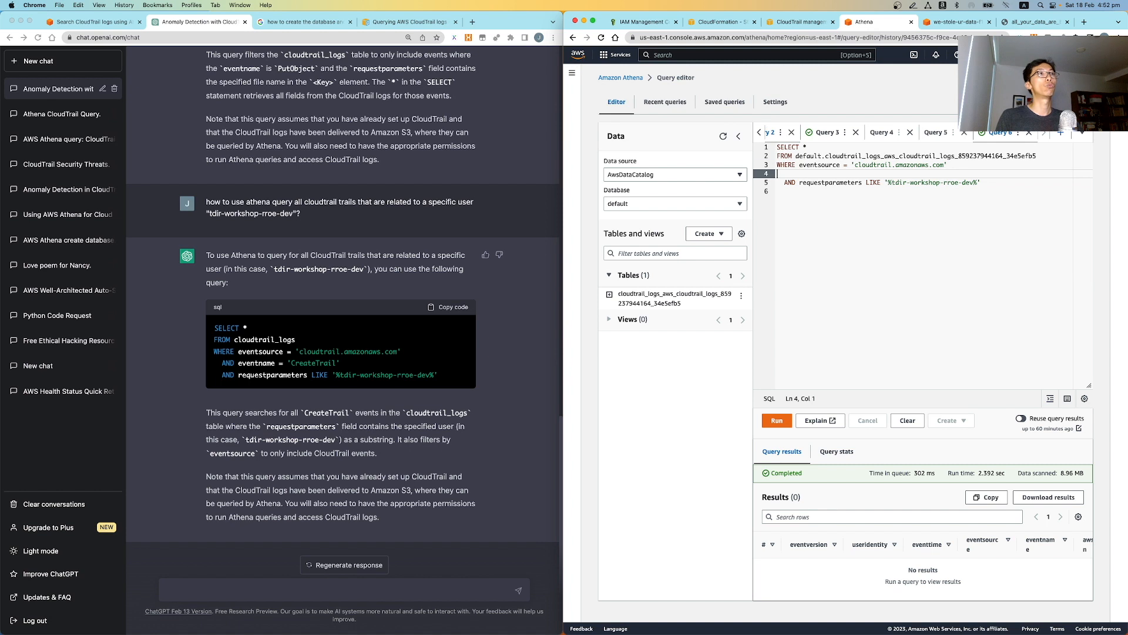
{"action": "left_click", "coordinate": [771, 421]}
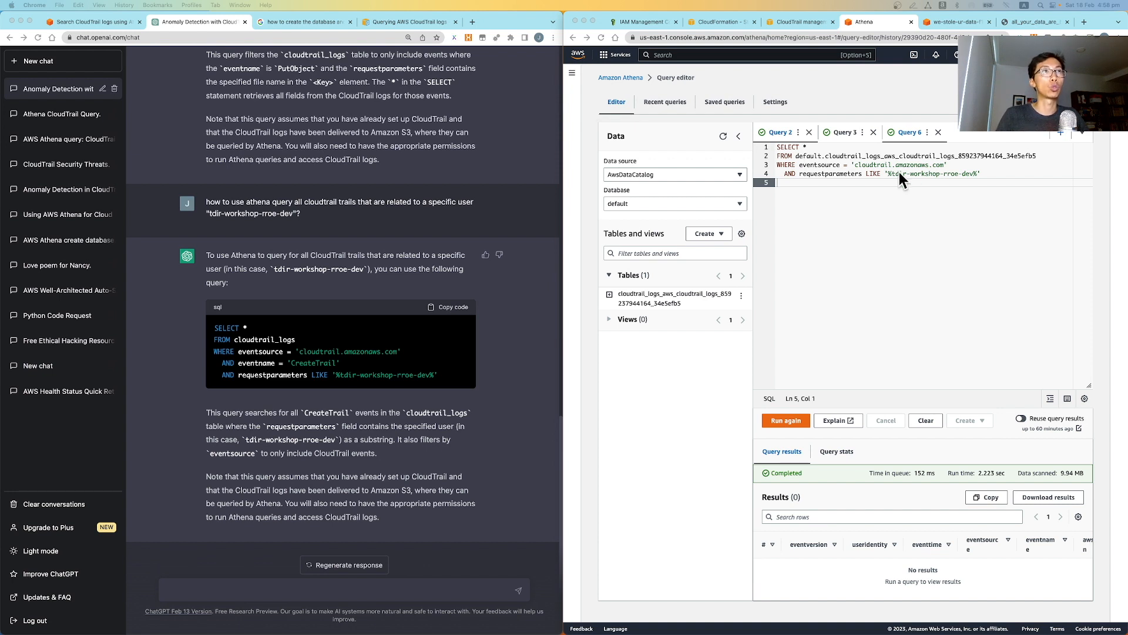
Remove the eventsource condition so the user LIKE filter joins the WHERE line
{"action": "left_click_drag", "start_coordinate": [891, 174], "coordinate": [967, 174]}
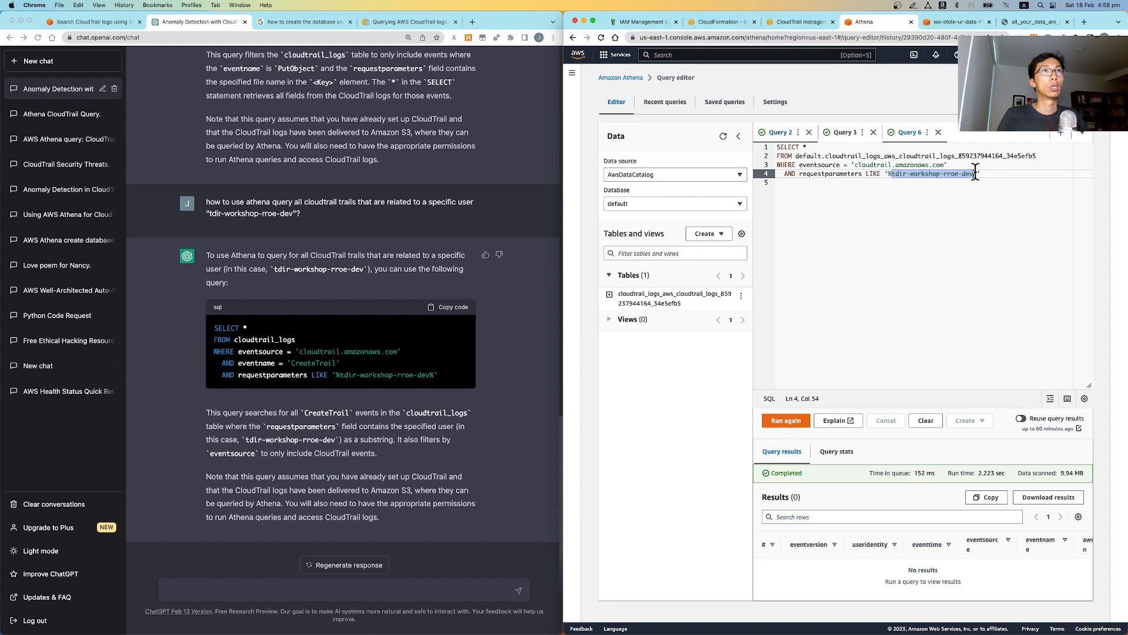
{"action": "left_click", "coordinate": [960, 165]}
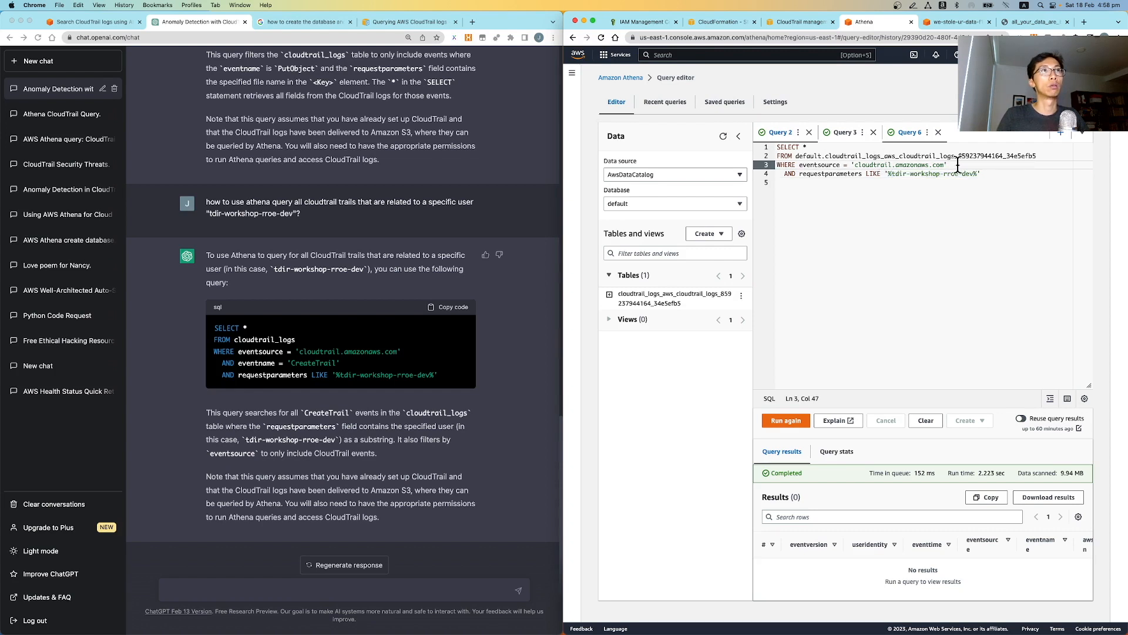
{"action": "left_click_drag", "start_coordinate": [958, 164], "coordinate": [799, 166]}
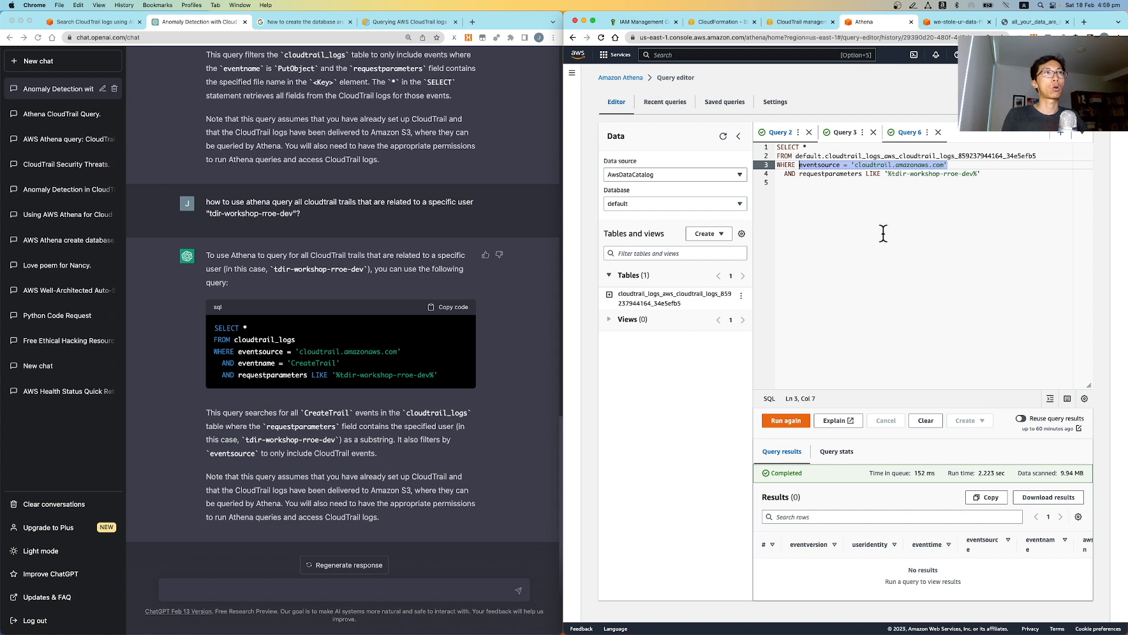
{"action": "key", "text": "Delete"}
{"action": "key", "text": "Delete"}
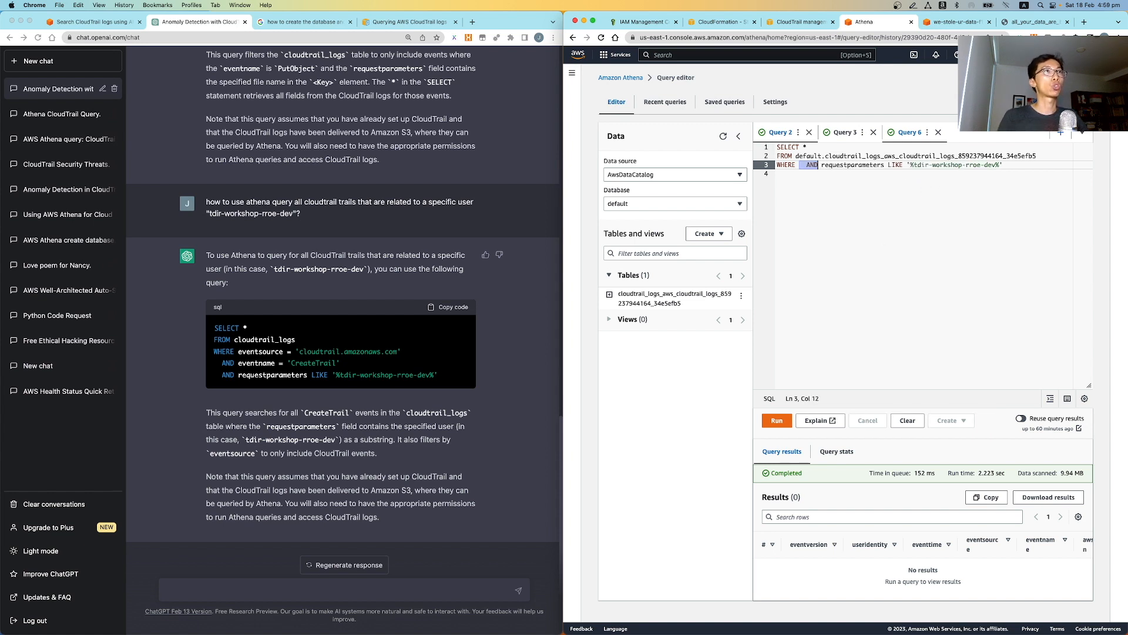
{"action": "key", "text": "Delete"}
{"action": "key", "text": "Delete"}
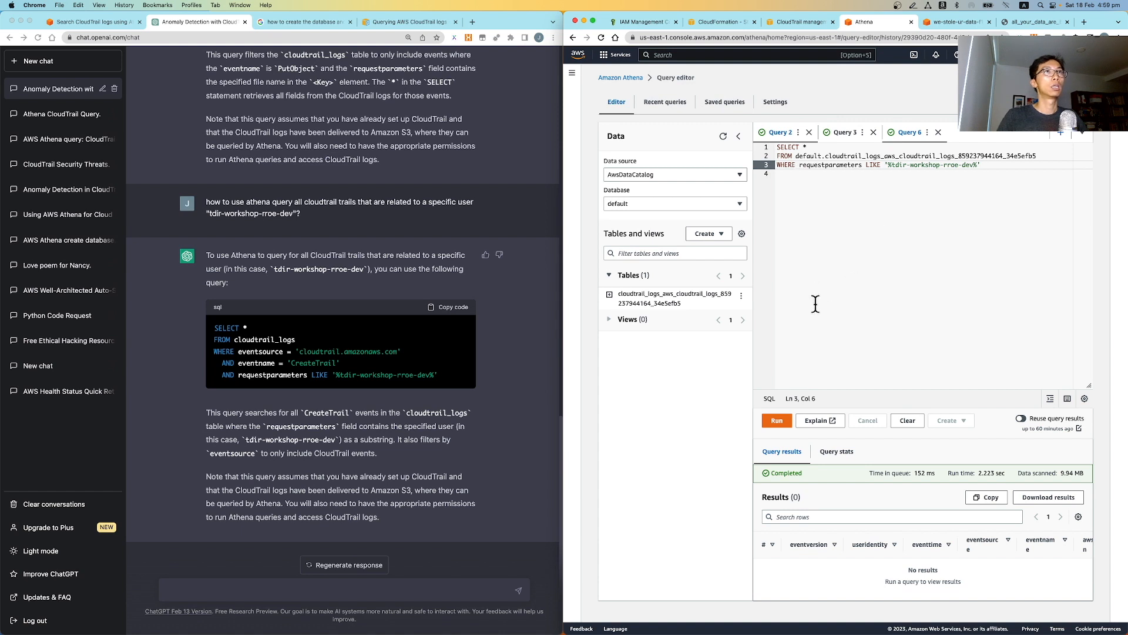
Run the user-only query and scroll through its 12 result rows to the eventname column
{"action": "left_click", "coordinate": [776, 418]}
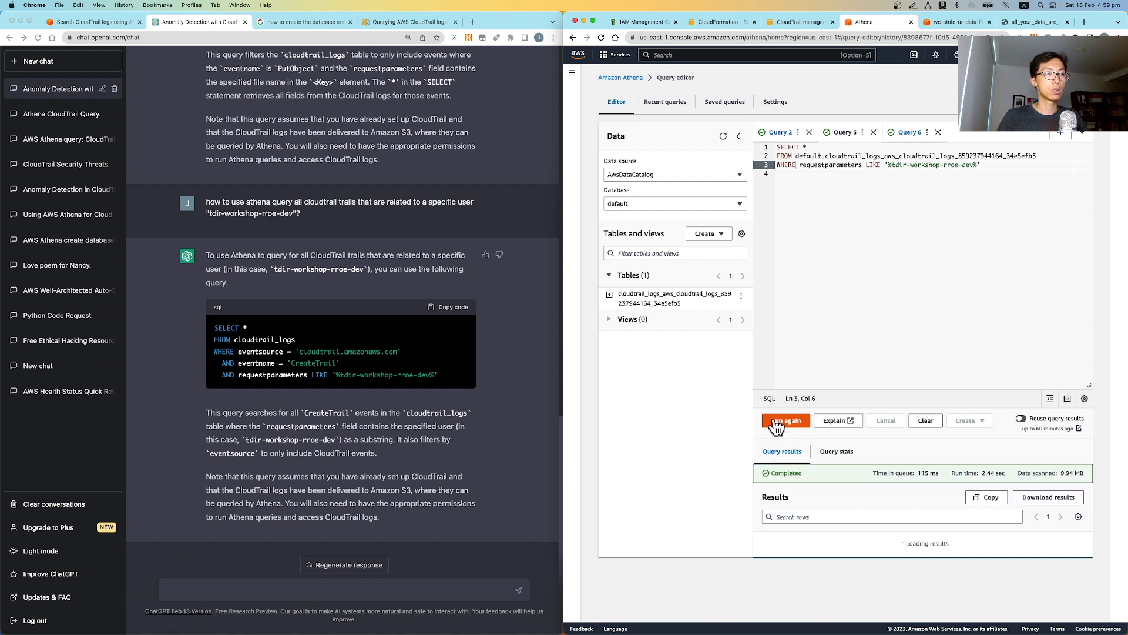
{"action": "scroll", "coordinate": [882, 423], "scroll_direction": "down", "scroll_amount": 3}
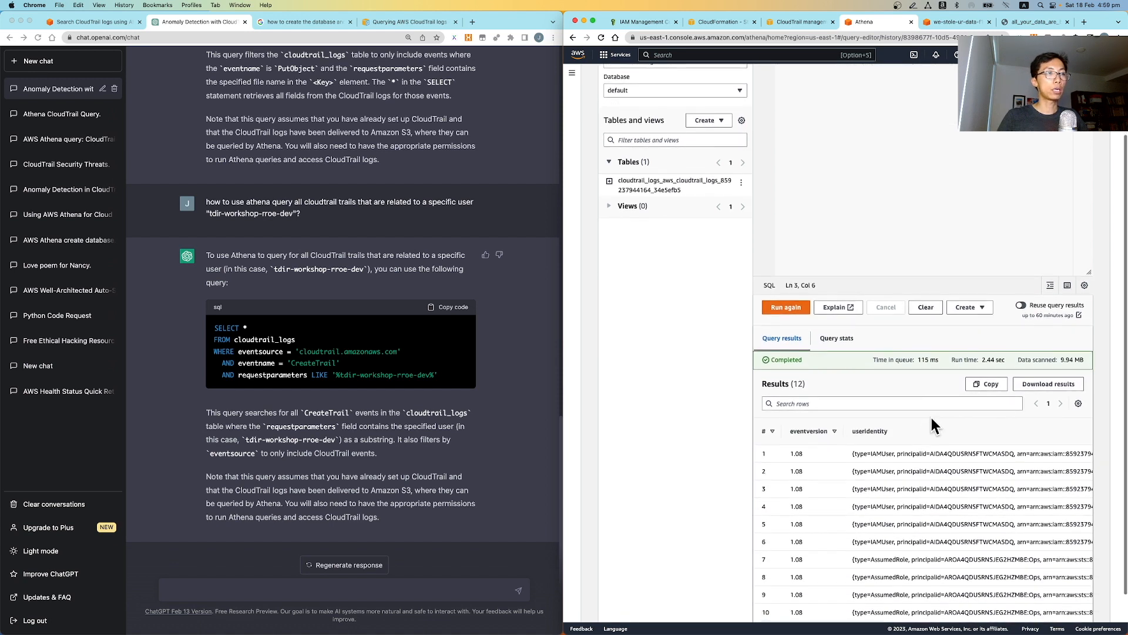
{"action": "scroll", "coordinate": [932, 417], "scroll_direction": "down", "scroll_amount": 2}
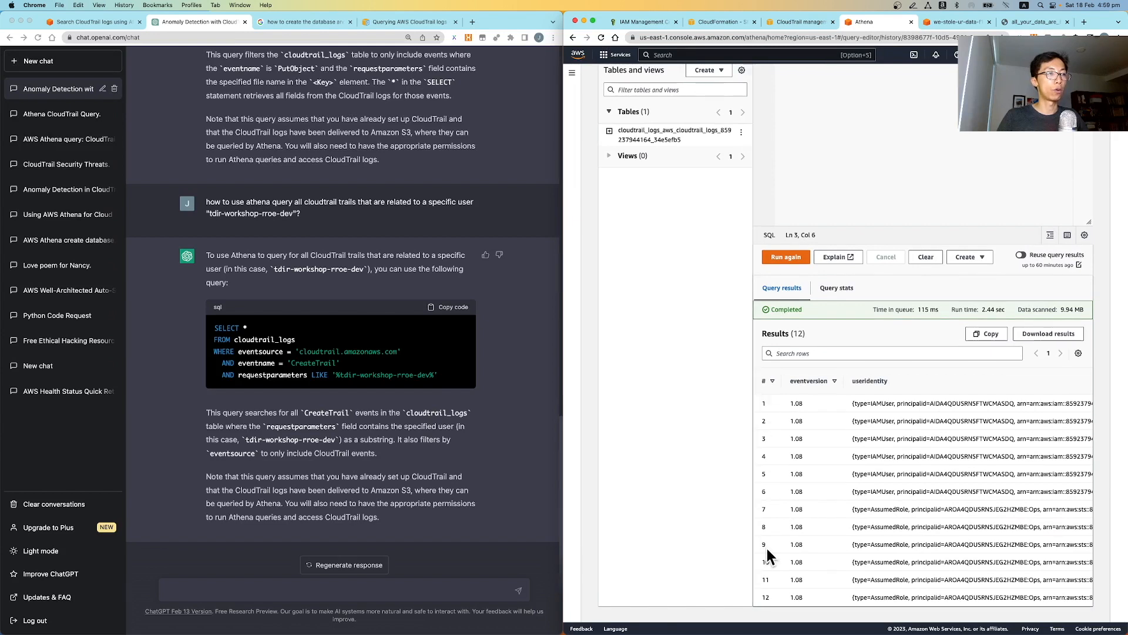
{"action": "scroll", "coordinate": [900, 519], "scroll_direction": "right", "scroll_amount": 5}
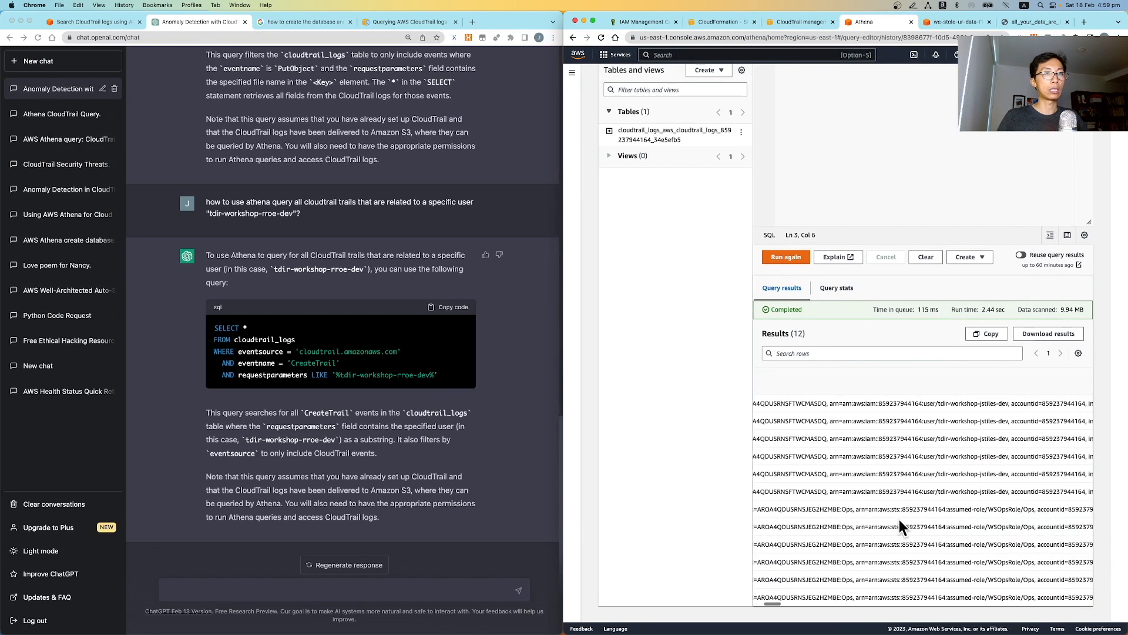
{"action": "scroll", "coordinate": [946, 459], "scroll_direction": "right", "scroll_amount": 5}
{"action": "scroll", "coordinate": [946, 461], "scroll_direction": "right", "scroll_amount": 5}
{"action": "scroll", "coordinate": [946, 460], "scroll_direction": "right", "scroll_amount": 5}
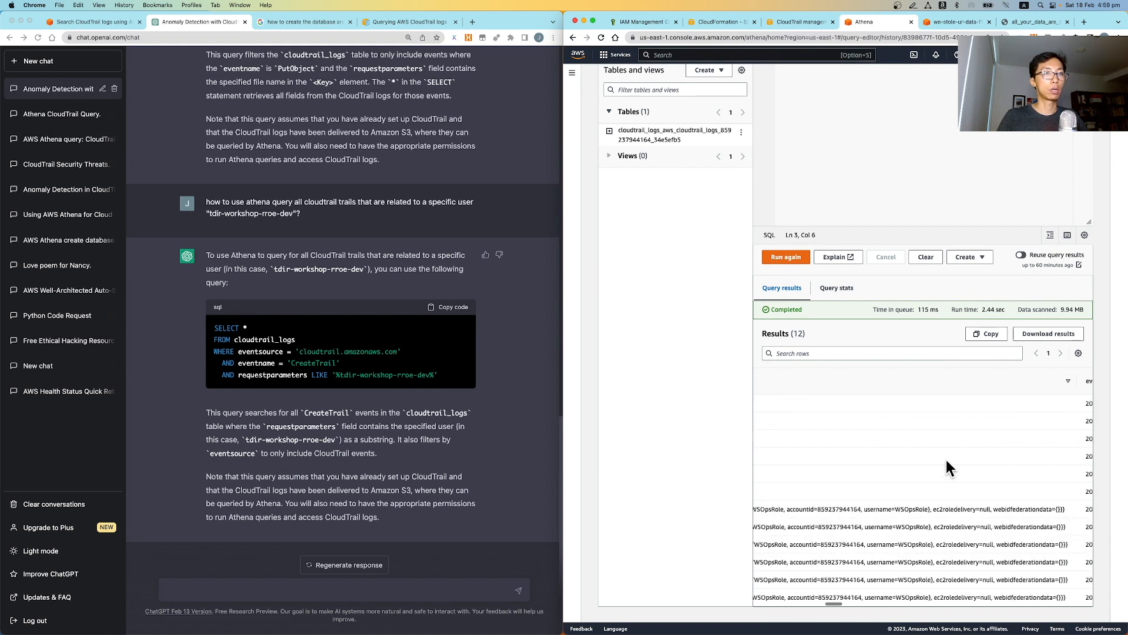
{"action": "scroll", "coordinate": [946, 460], "scroll_direction": "right", "scroll_amount": 1}
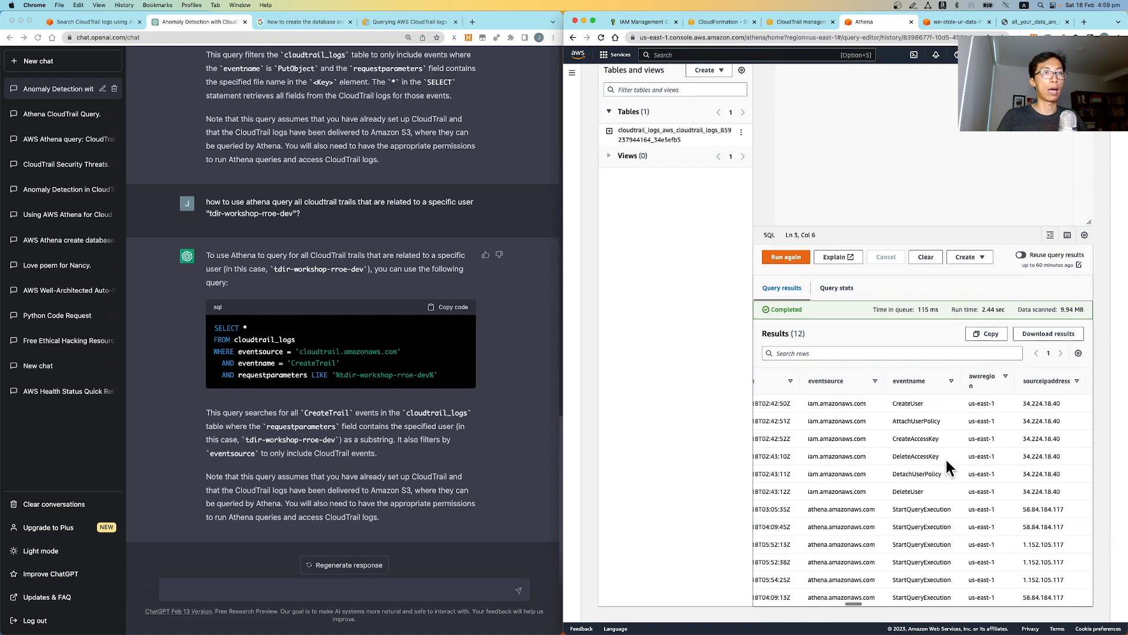
Review the logged event names from CreateUser to DeleteUser, then the query text
{"action": "left_click_drag", "start_coordinate": [894, 403], "coordinate": [943, 491]}
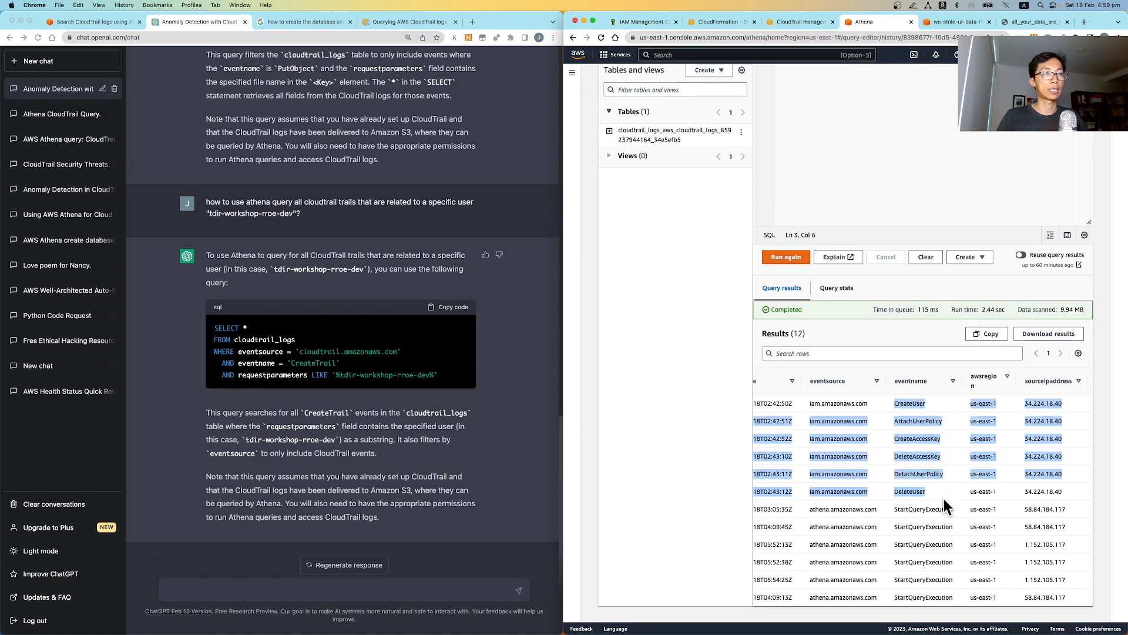
{"action": "left_click", "coordinate": [915, 520]}
{"action": "scroll", "coordinate": [913, 520], "scroll_direction": "right", "scroll_amount": 2}
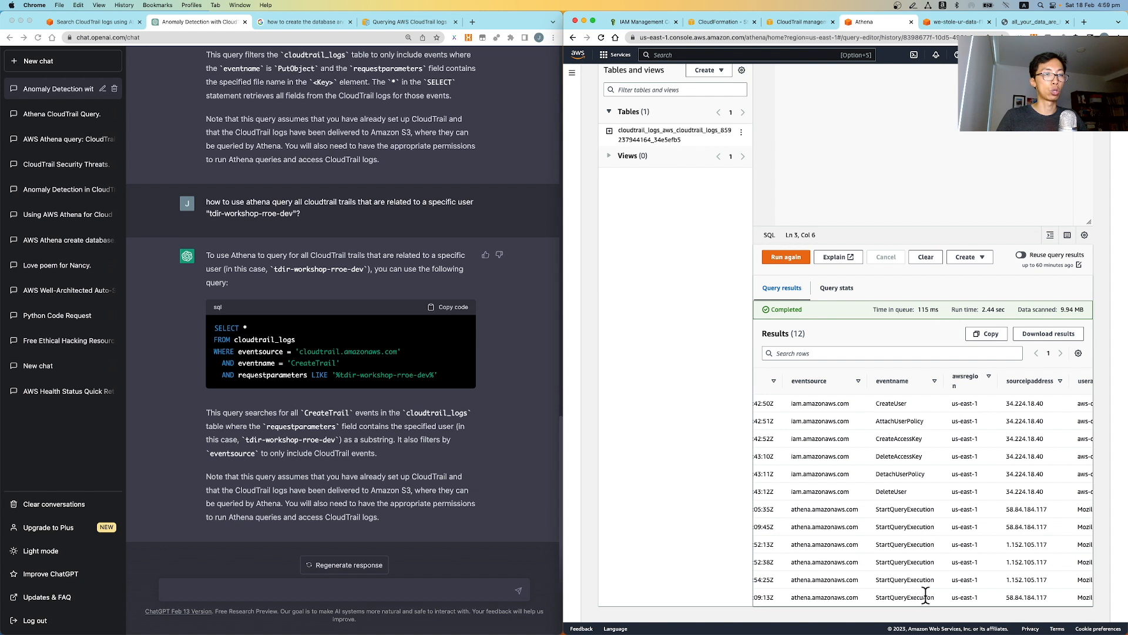
{"action": "scroll", "coordinate": [918, 480], "scroll_direction": "up", "scroll_amount": 1}
{"action": "scroll", "coordinate": [918, 478], "scroll_direction": "up", "scroll_amount": 5}
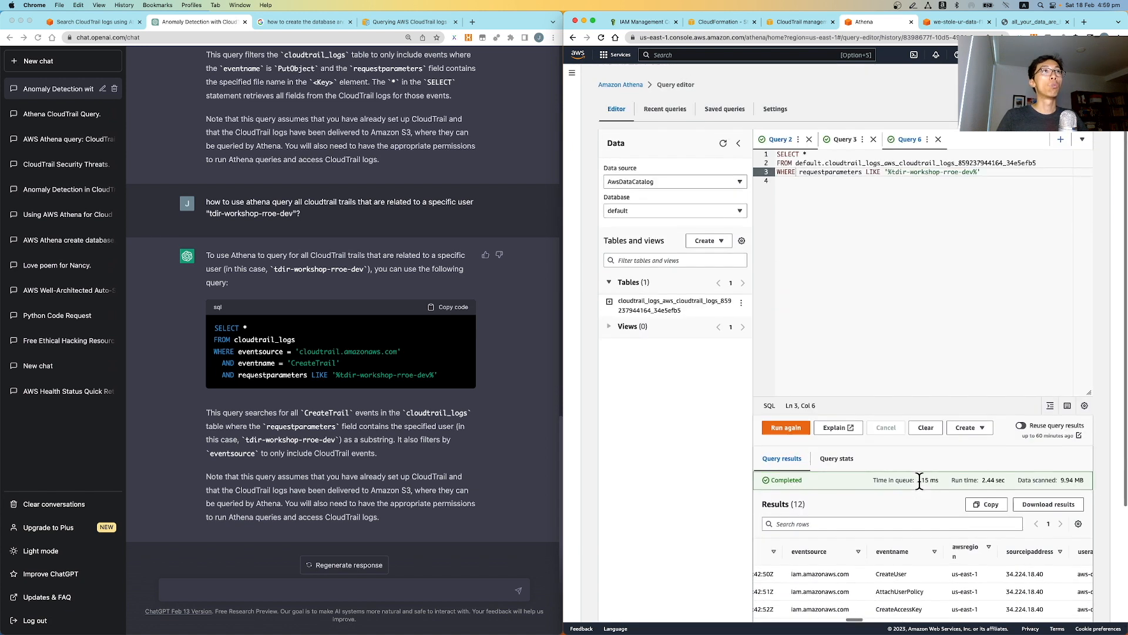
{"action": "left_click_drag", "start_coordinate": [982, 177], "coordinate": [740, 116]}
{"action": "left_click", "coordinate": [880, 190]}
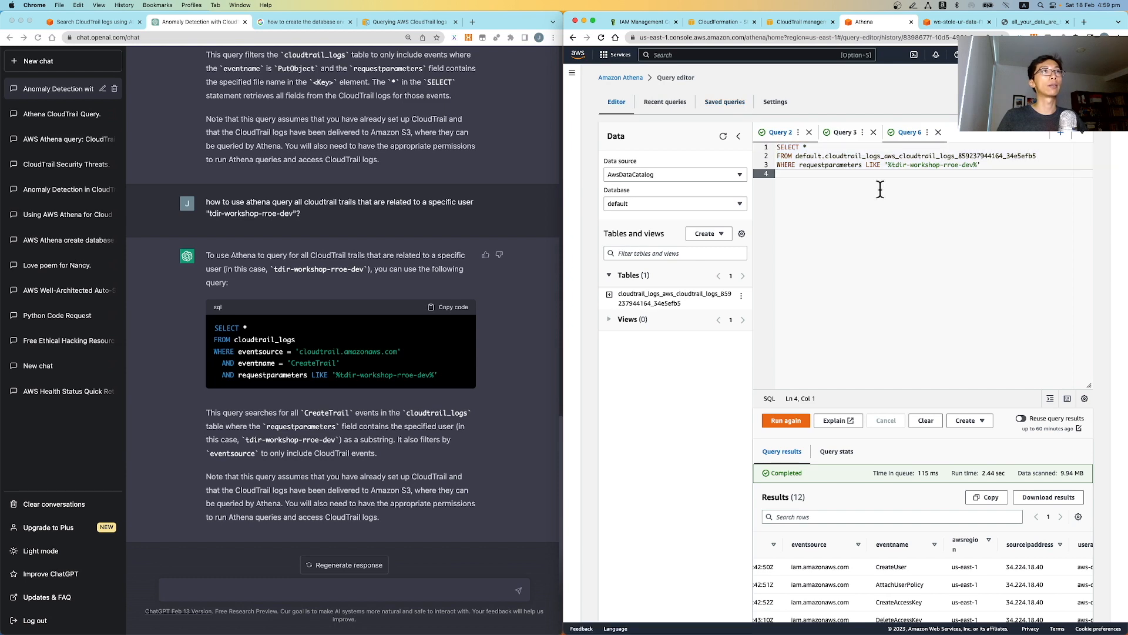